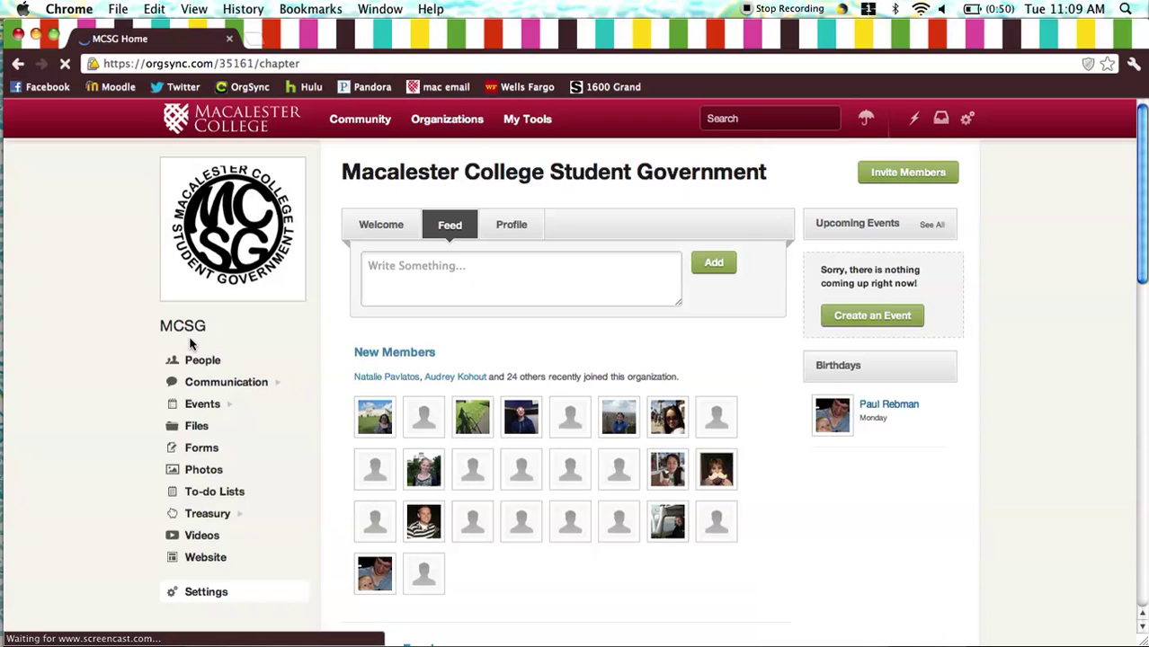
# - Go to the organization's Treasury Budgets page and start a new budget request
pyautogui.scroll(-2, 101, 398)
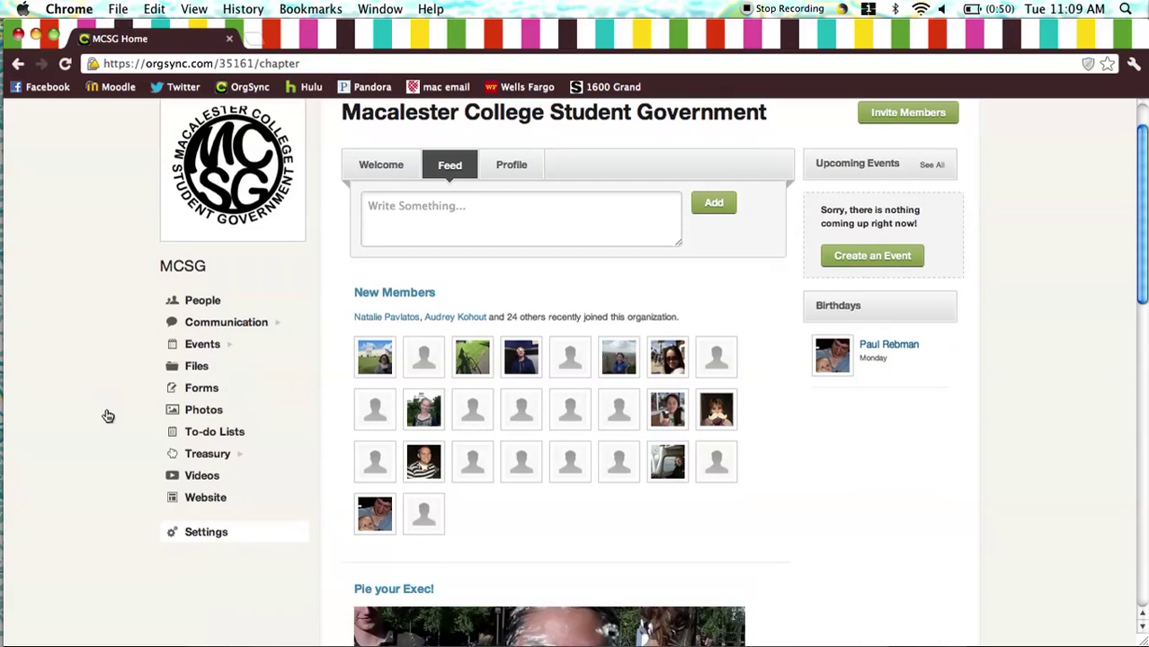
pyautogui.moveTo(191, 455)
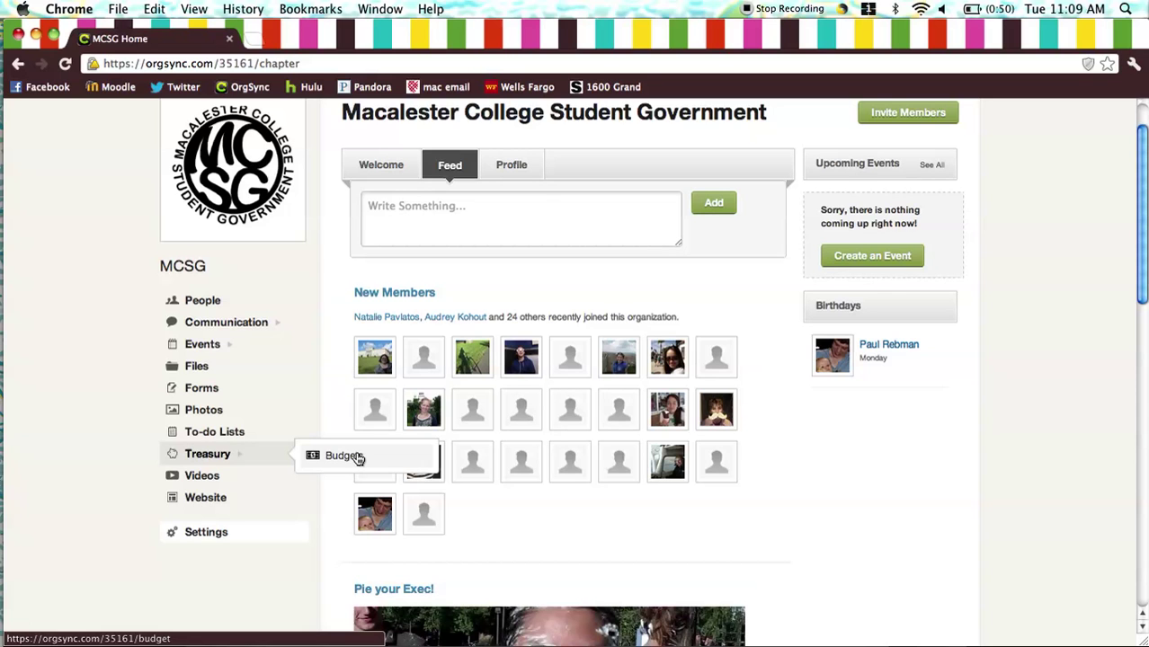
pyautogui.click(356, 458)
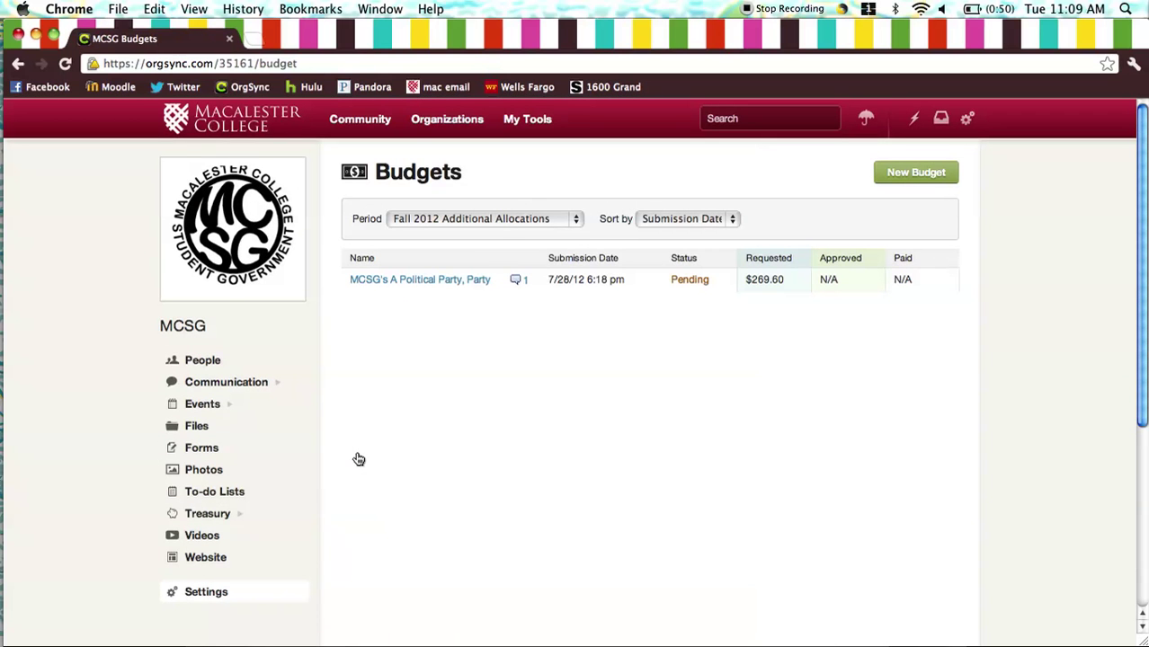
pyautogui.click(899, 175)
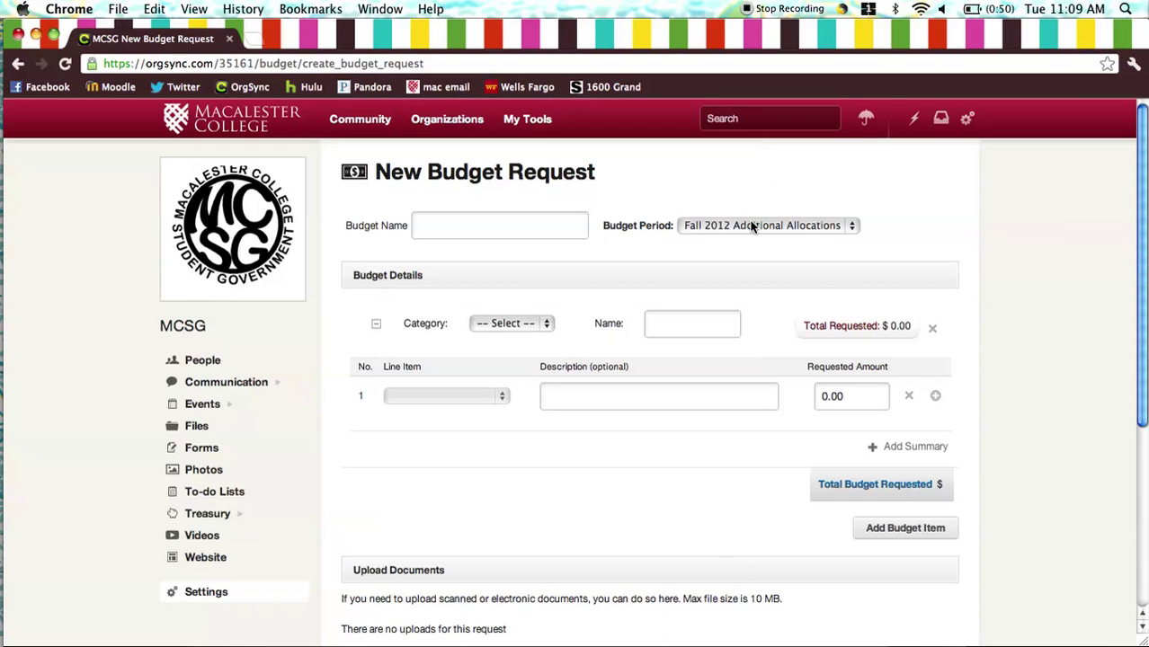
# - Keep the Fall 2012 Additional Allocations period and name the budget 'MCSG's A Political Party, Party'
pyautogui.click(754, 227)
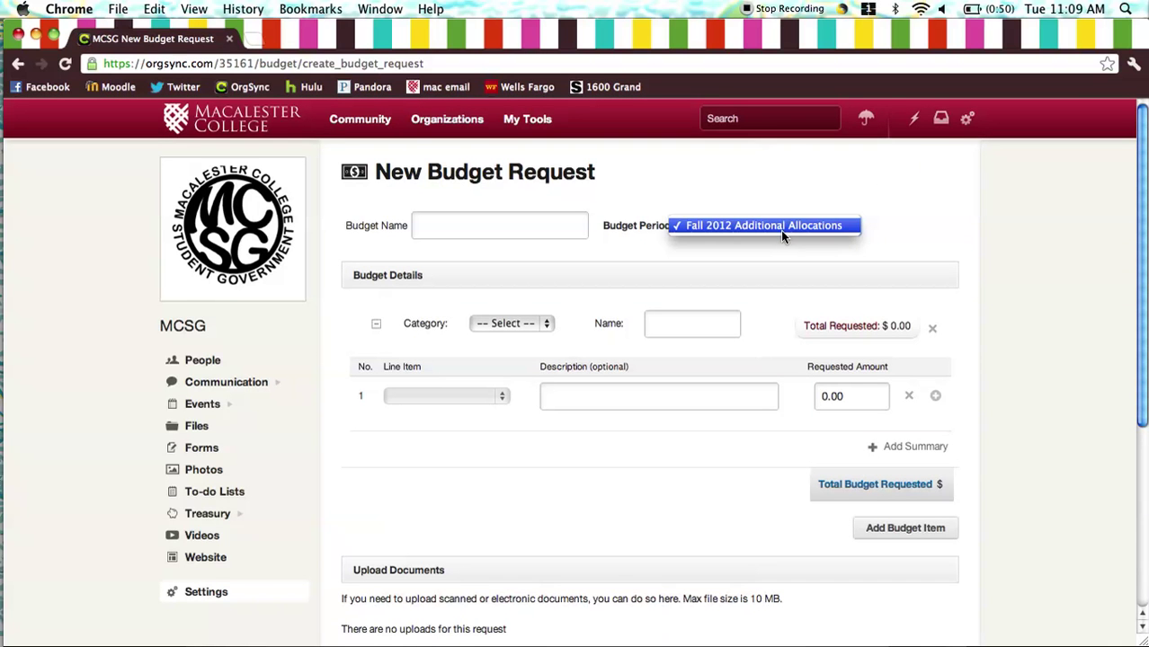
pyautogui.click(780, 230)
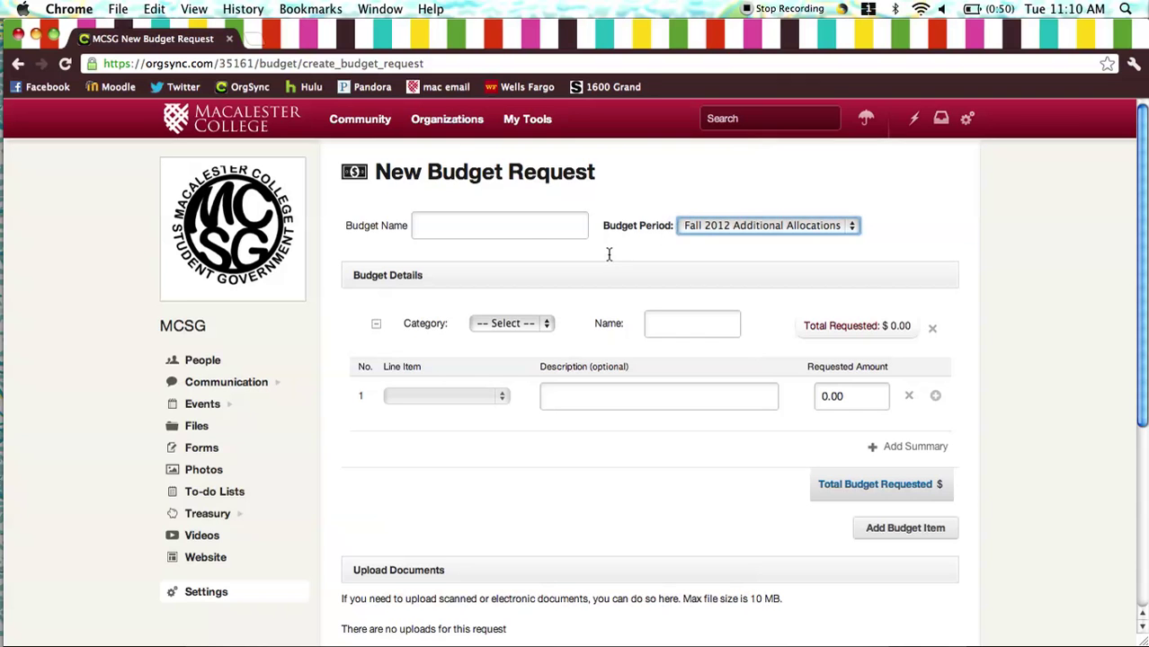
pyautogui.click(492, 226)
pyautogui.write("MCSG's A po")
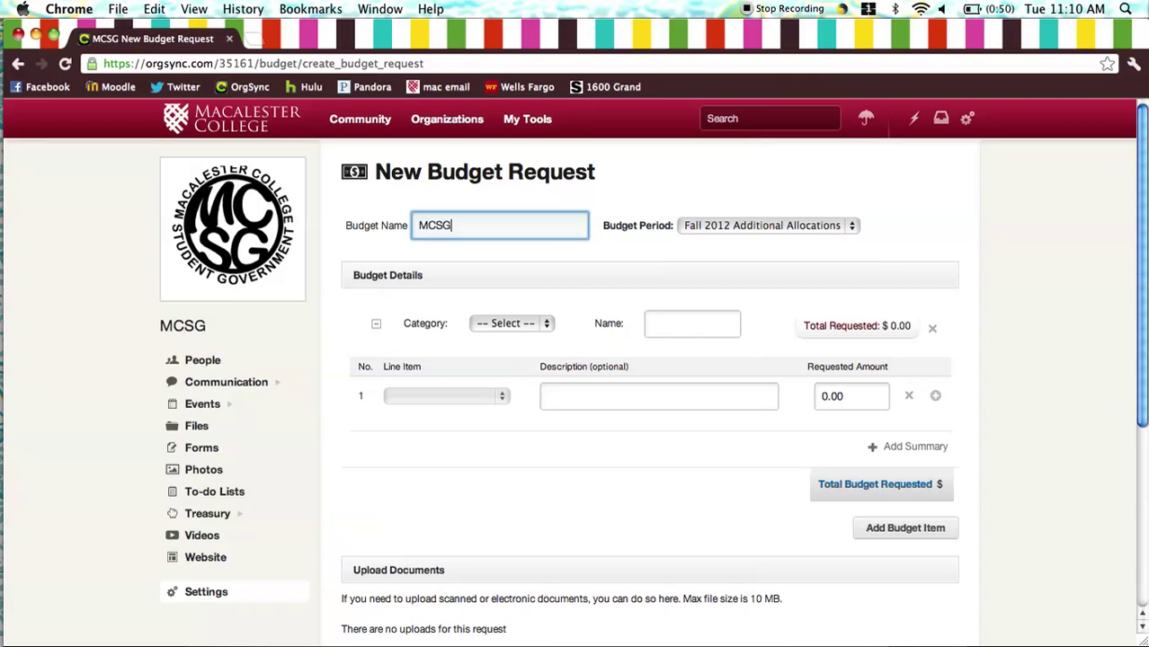
pyautogui.press('BackSpace')
pyautogui.press('BackSpace')
pyautogui.write('Political Party, Party')
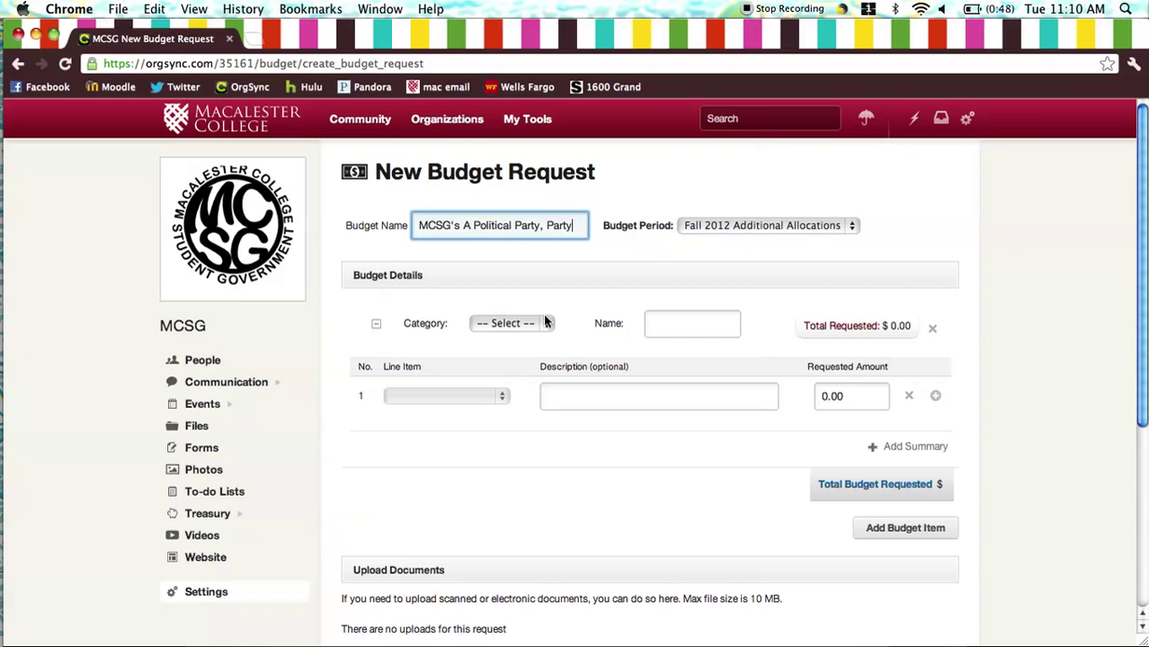
pyautogui.click(534, 329)
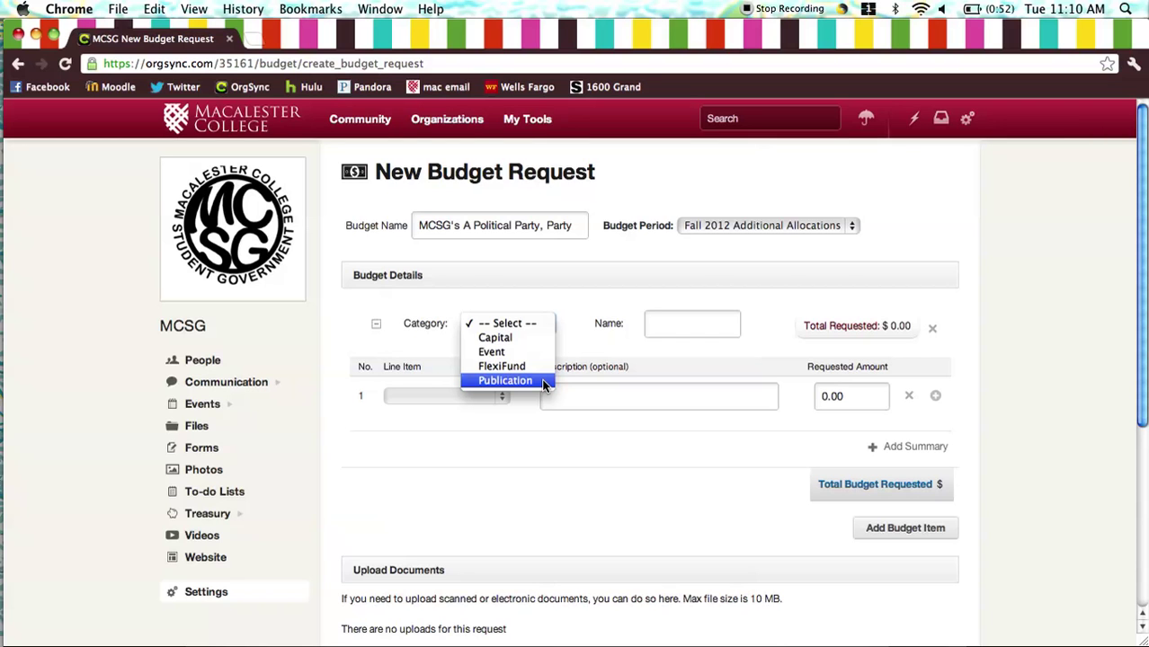
# - Set the category to Event, named 'A Political Party, Party (Kagin Dance)'
pyautogui.click(529, 350)
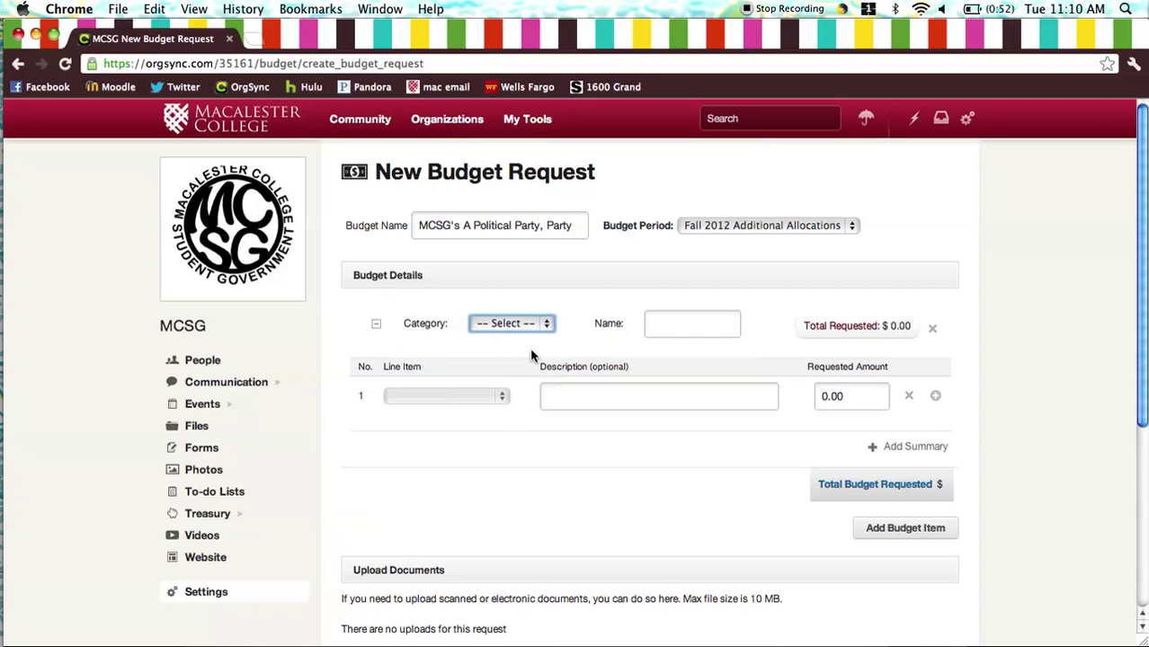
pyautogui.click(658, 323)
pyautogui.write('A Political Party')
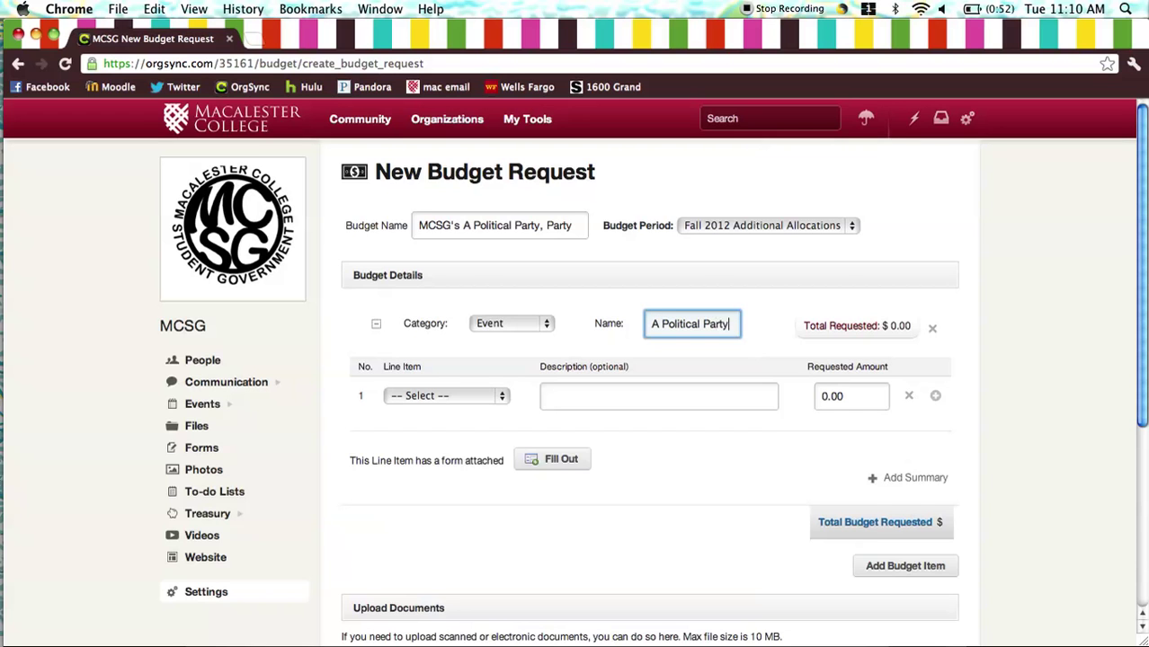
pyautogui.write(', Party')
pyautogui.write(' (Kag')
pyautogui.write('in Dance)')
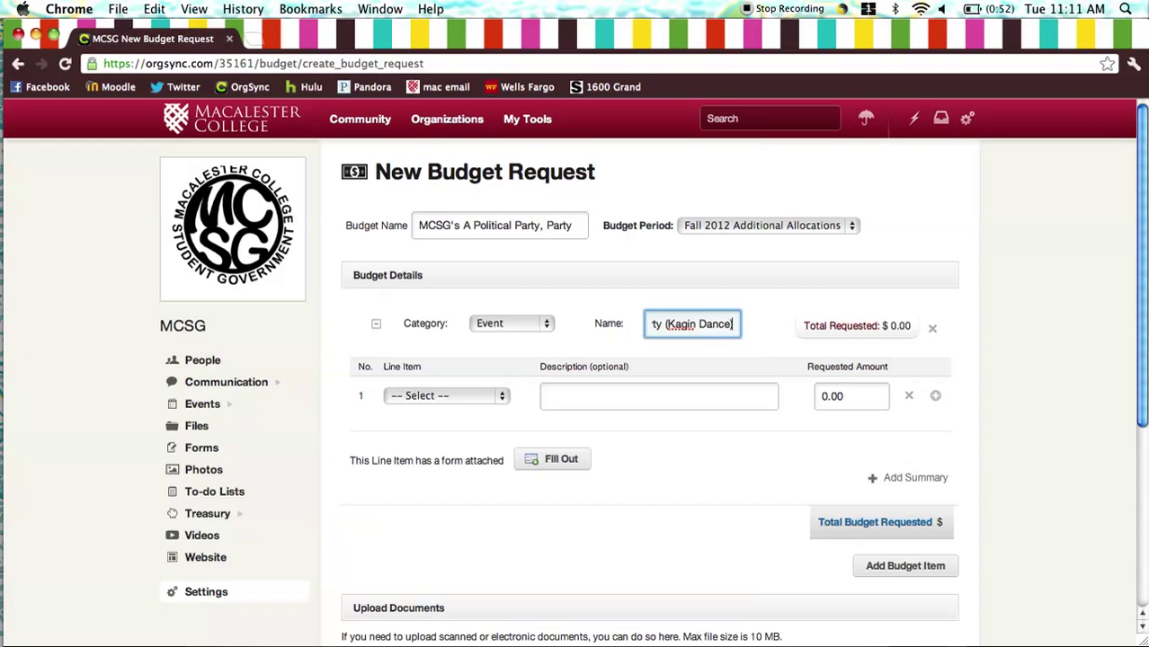
# - Add a Security line item described '2 Officers for 4 Hours' for 240.00
pyautogui.click(464, 399)
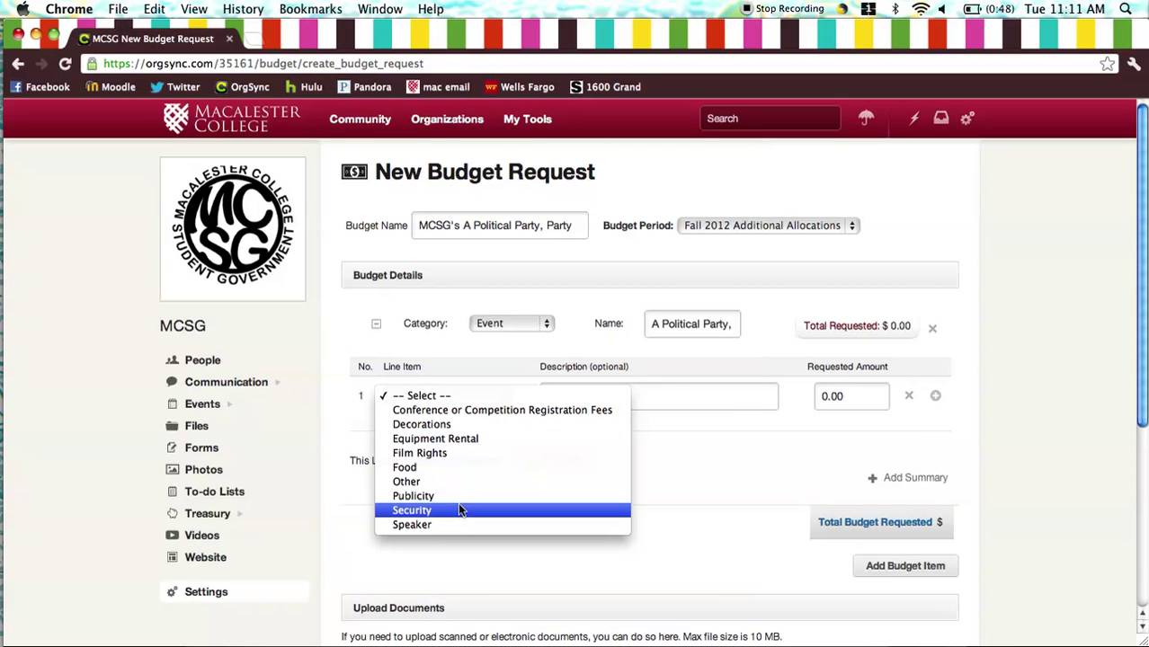
pyautogui.click(461, 509)
pyautogui.click(593, 399)
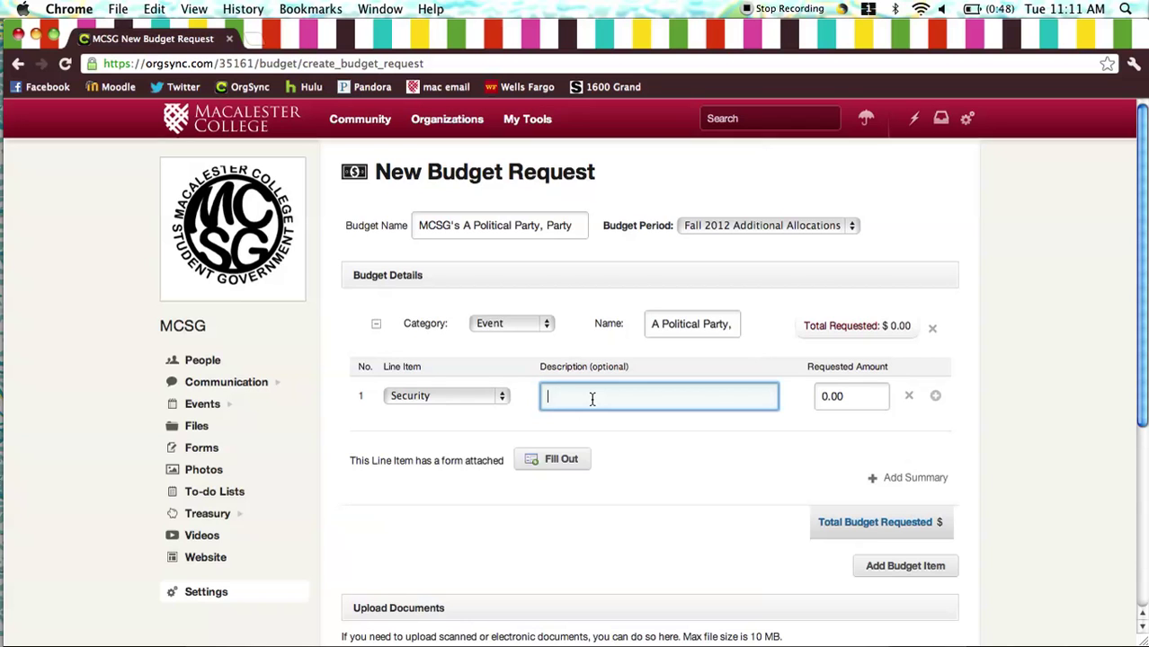
pyautogui.write('2 ')
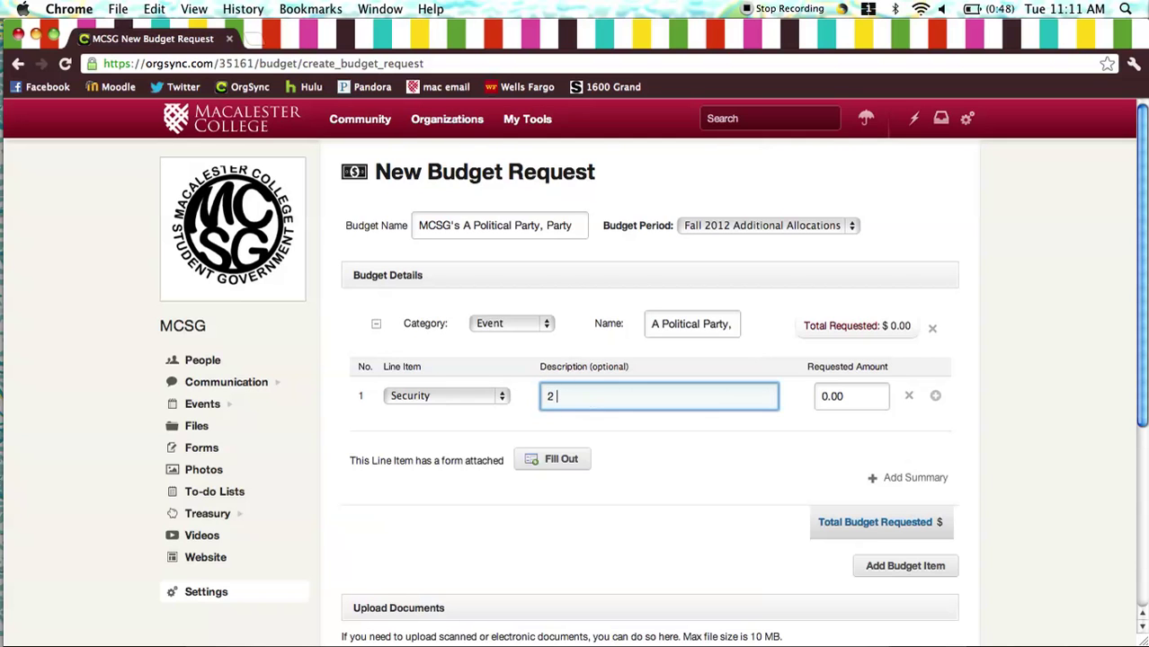
pyautogui.write('Officers for 4 Hours')
pyautogui.press('Tab')
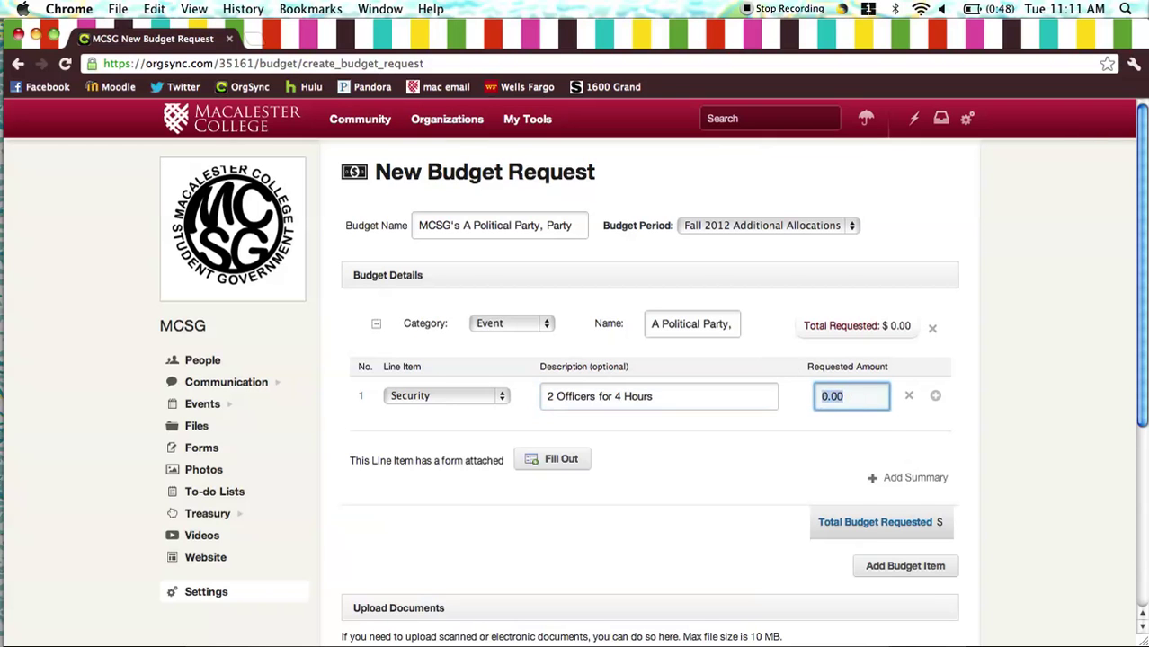
pyautogui.write('240.00')
# - Add a second line, Decorations: 30 streamers at $2.04 each, amount 61.20
pyautogui.click(935, 396)
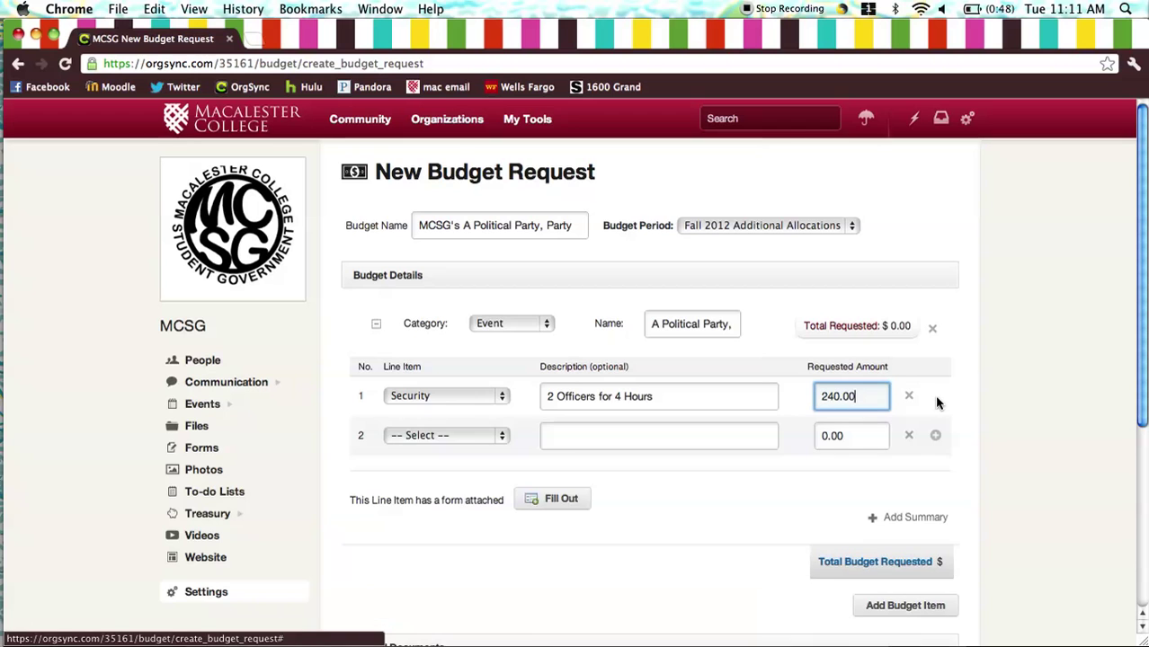
pyautogui.click(431, 433)
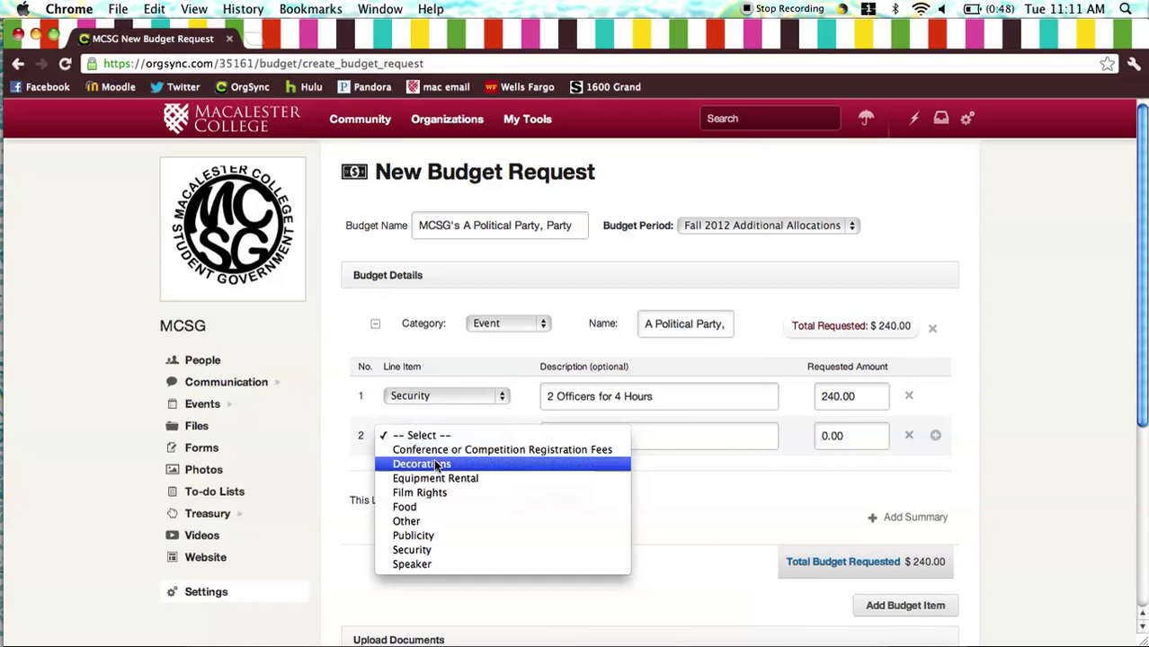
pyautogui.click(434, 462)
pyautogui.click(601, 435)
pyautogui.write('30 Streamers')
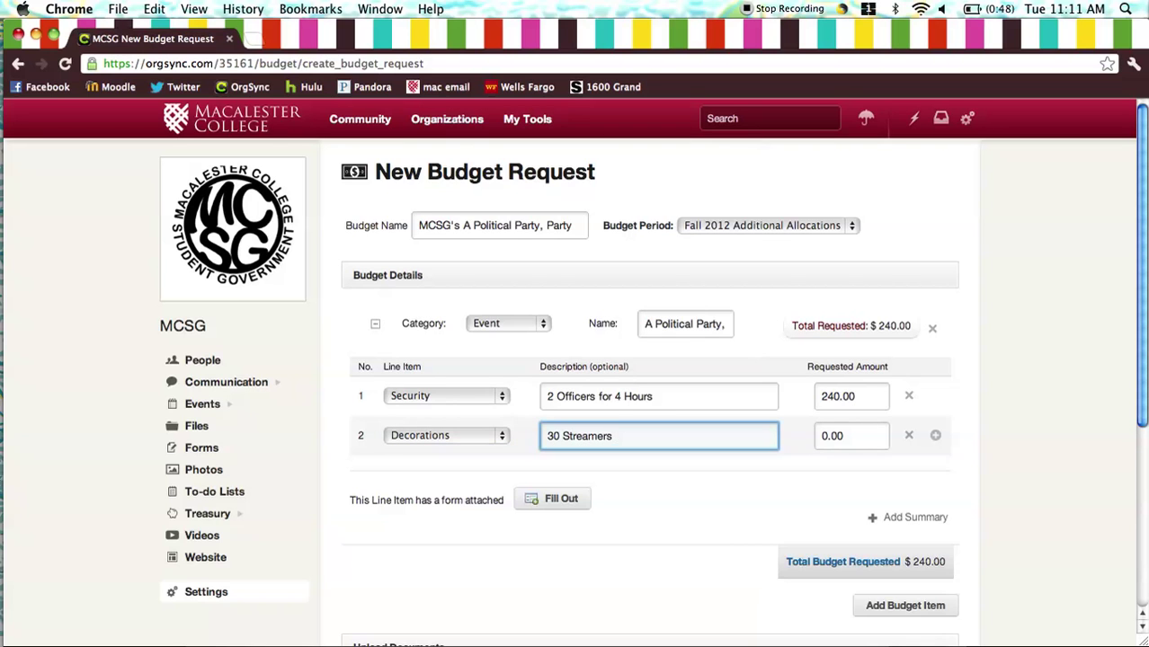
pyautogui.write(' at 2.04')
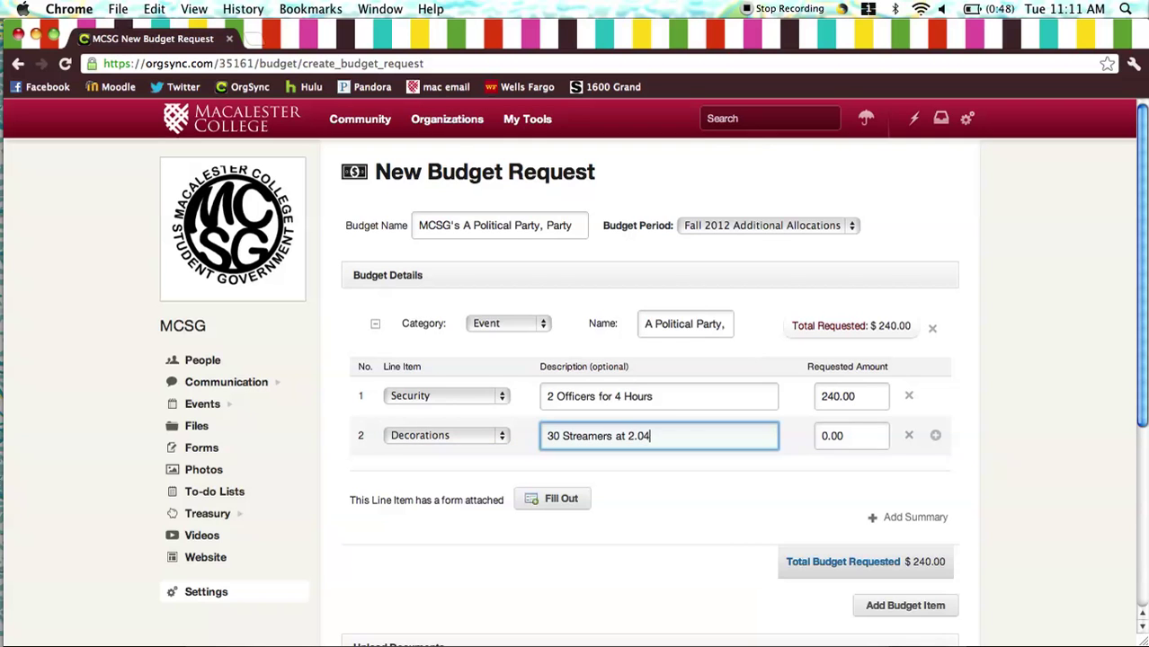
pyautogui.write('$')
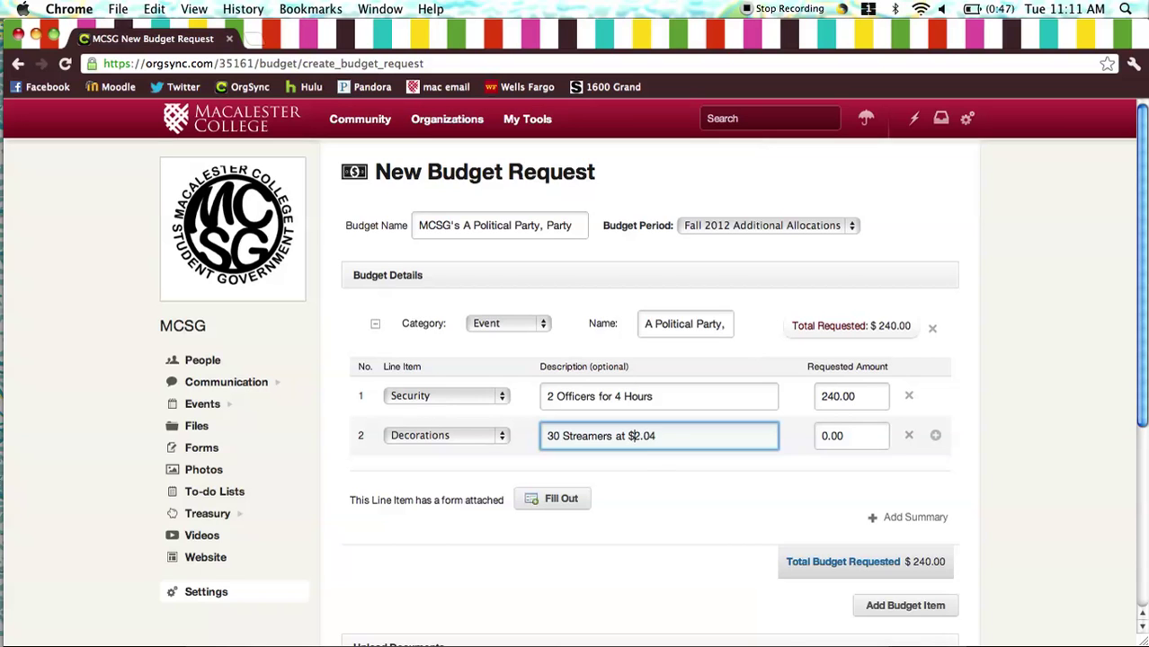
pyautogui.write('each')
pyautogui.press('Tab')
pyautogui.write('61.20')
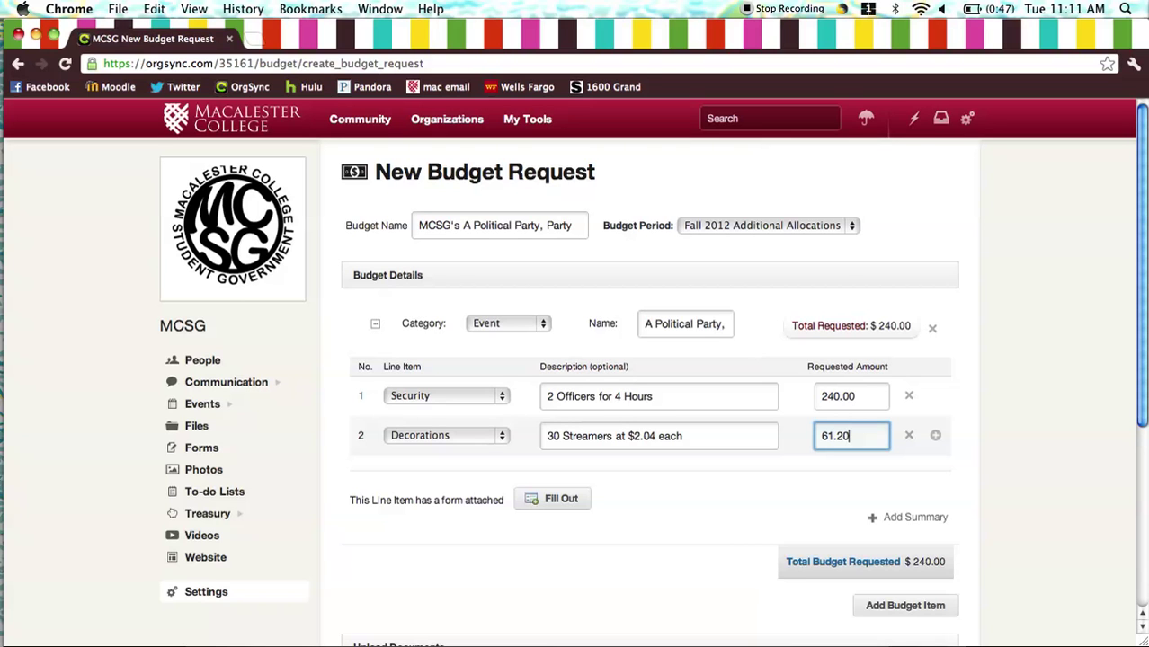
# - In the Event Budget Form, enter MCSG President as contact #1 with their e-mail
pyautogui.click(558, 500)
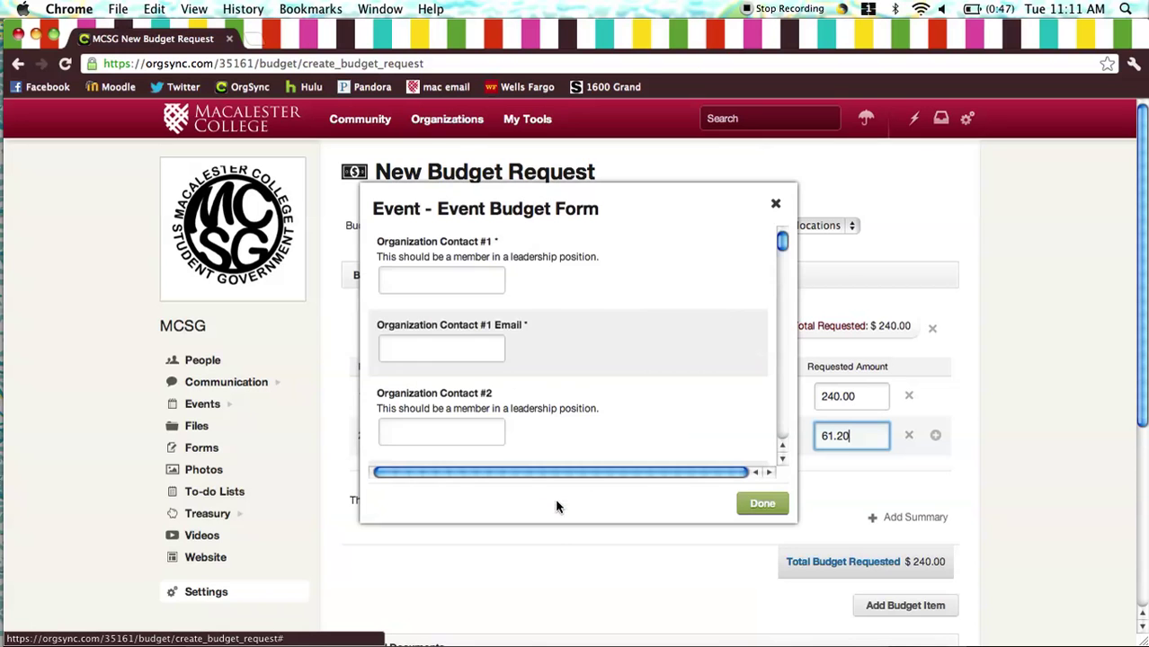
pyautogui.click(478, 286)
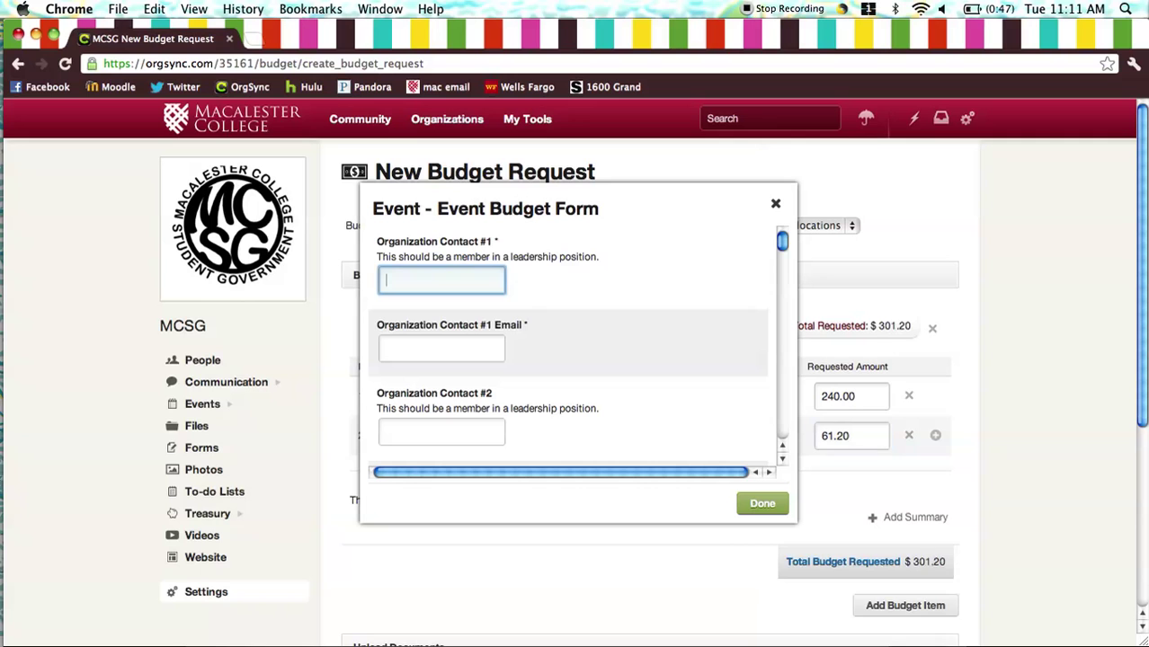
pyautogui.write('Preisden')
pyautogui.press('BackSpace')
pyautogui.press('BackSpace')
pyautogui.press('BackSpace')
pyautogui.press('BackSpace')
pyautogui.press('BackSpace')
pyautogui.write('sident')
pyautogui.press('Tab')
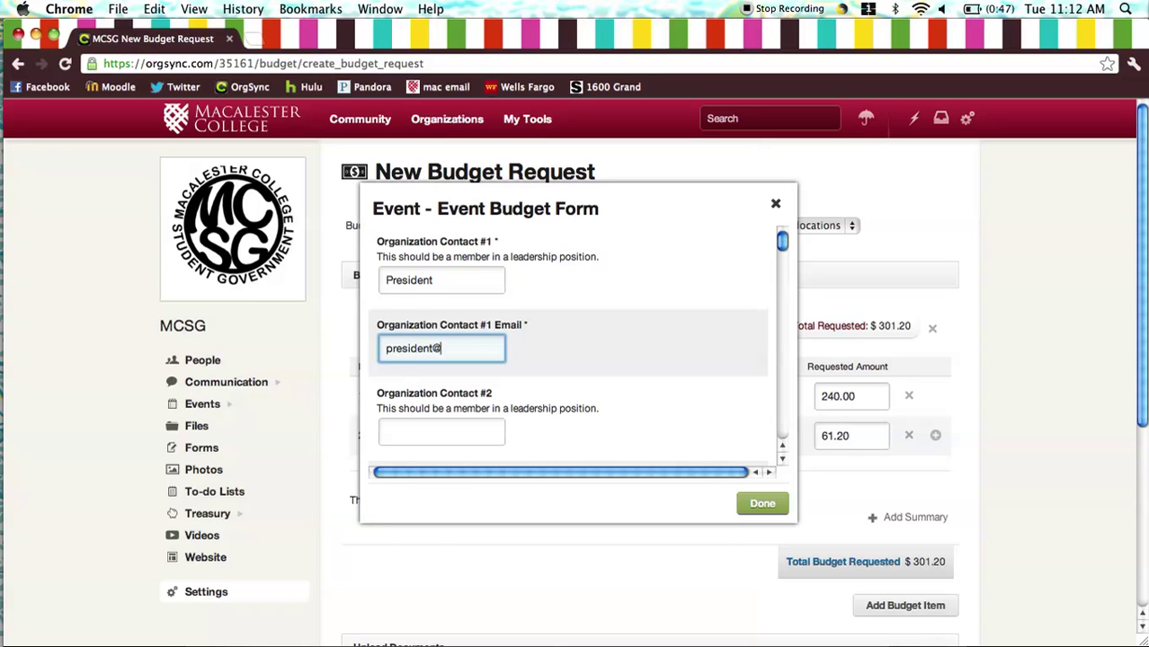
pyautogui.click(441, 282)
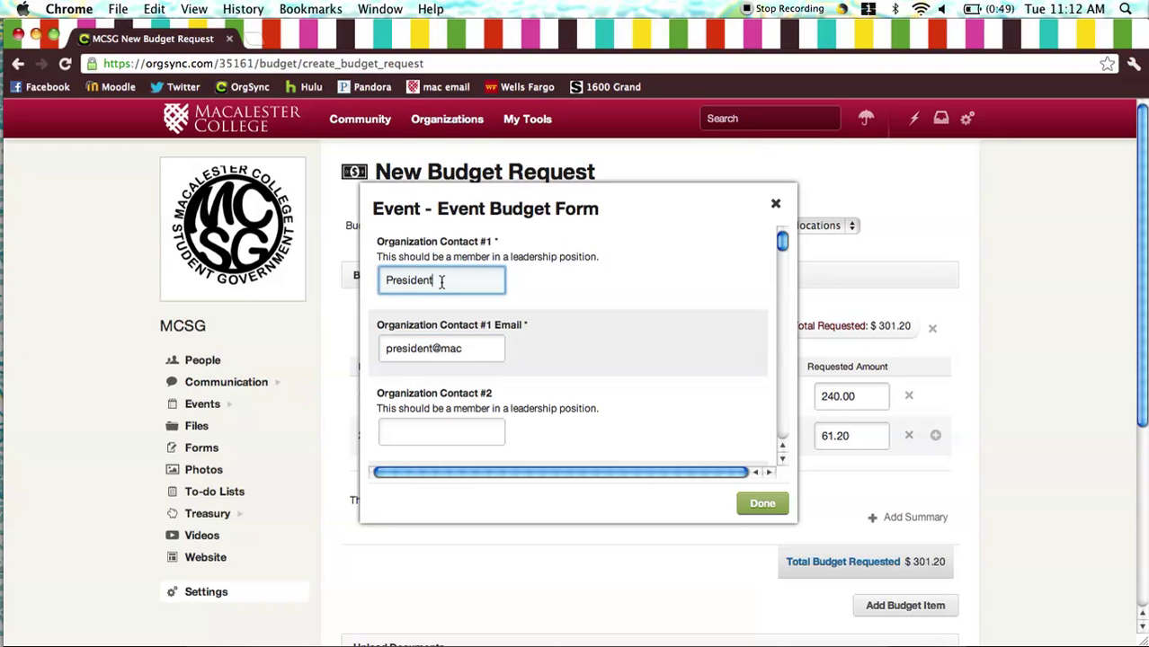
pyautogui.write('MCSG')
# - Enter Vice President as contact #2 with their e-mail
pyautogui.click(400, 431)
pyautogui.write('V')
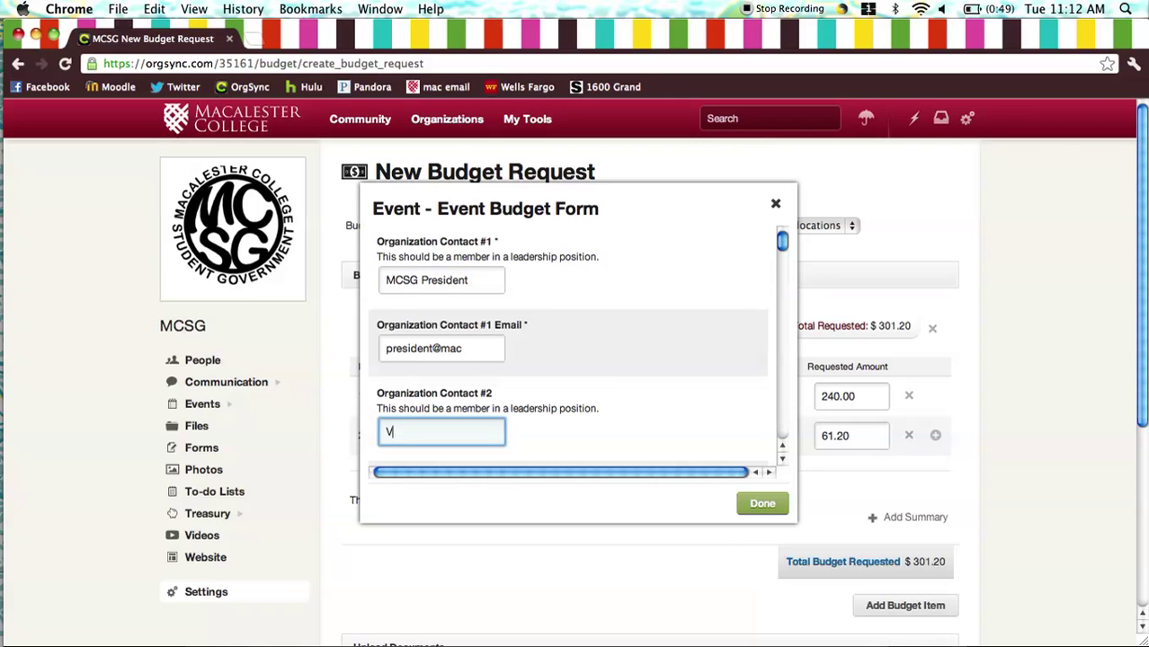
pyautogui.write('ice President')
pyautogui.press('Tab')
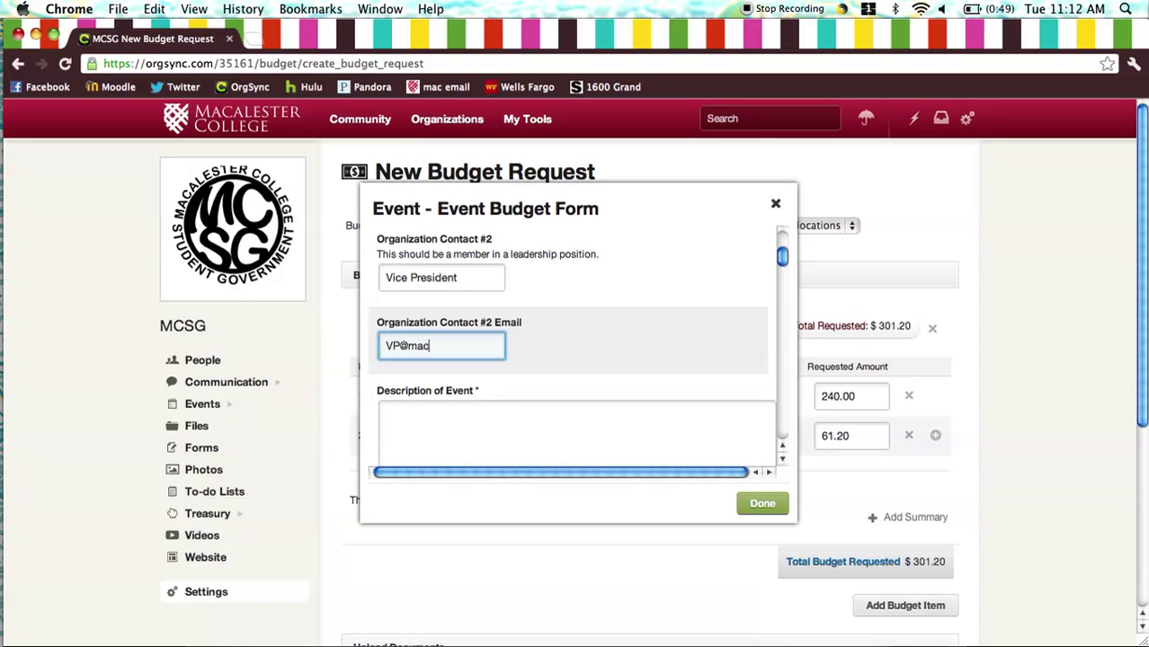
# - Begin the event description with 'A Kagin Dance where...'
pyautogui.click(386, 414)
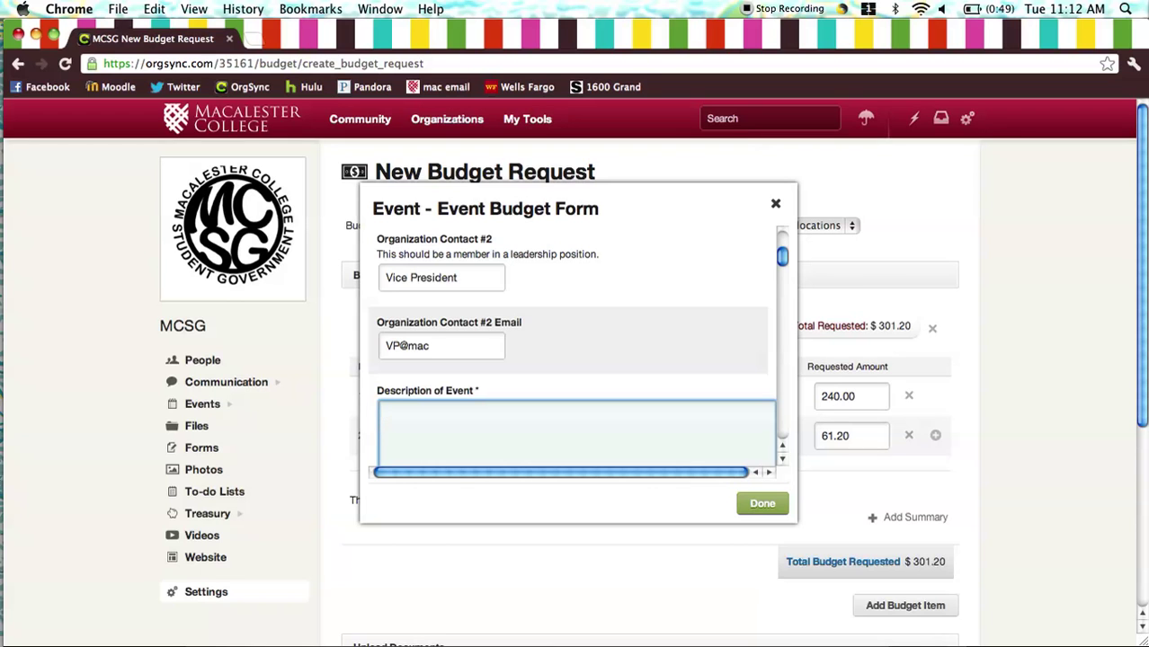
pyautogui.write('A Kagin Dance where...')
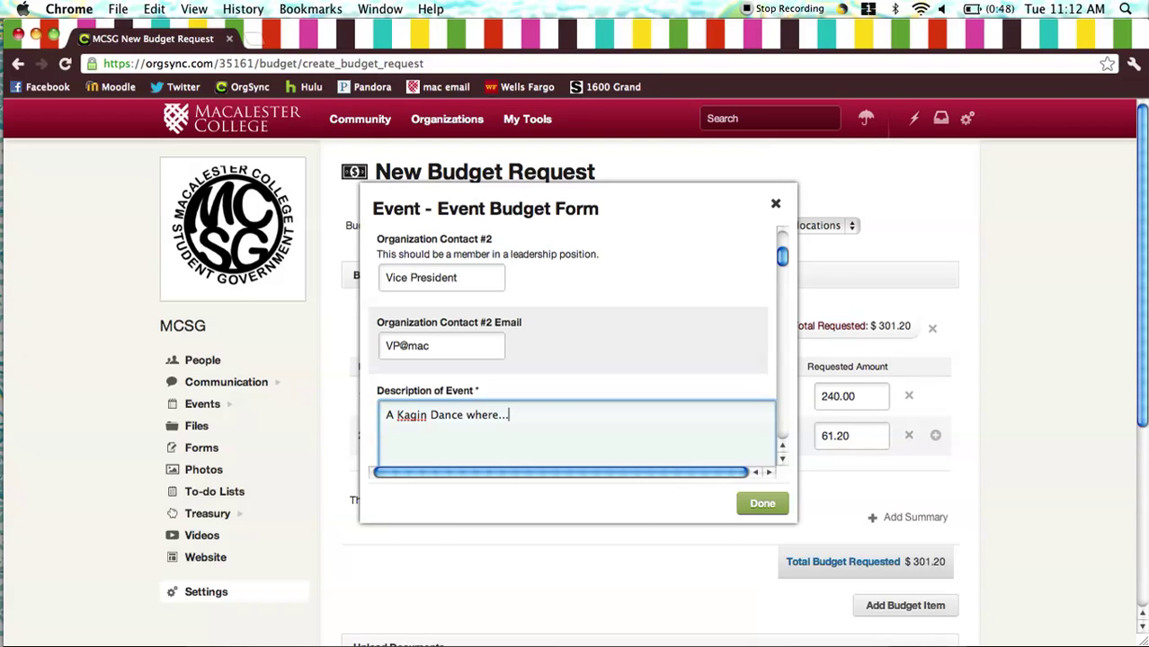
# - Answer No to annual event and justify with 'Student Activity fee dollars should be used because...'
pyautogui.scroll(-5, 575, 346)
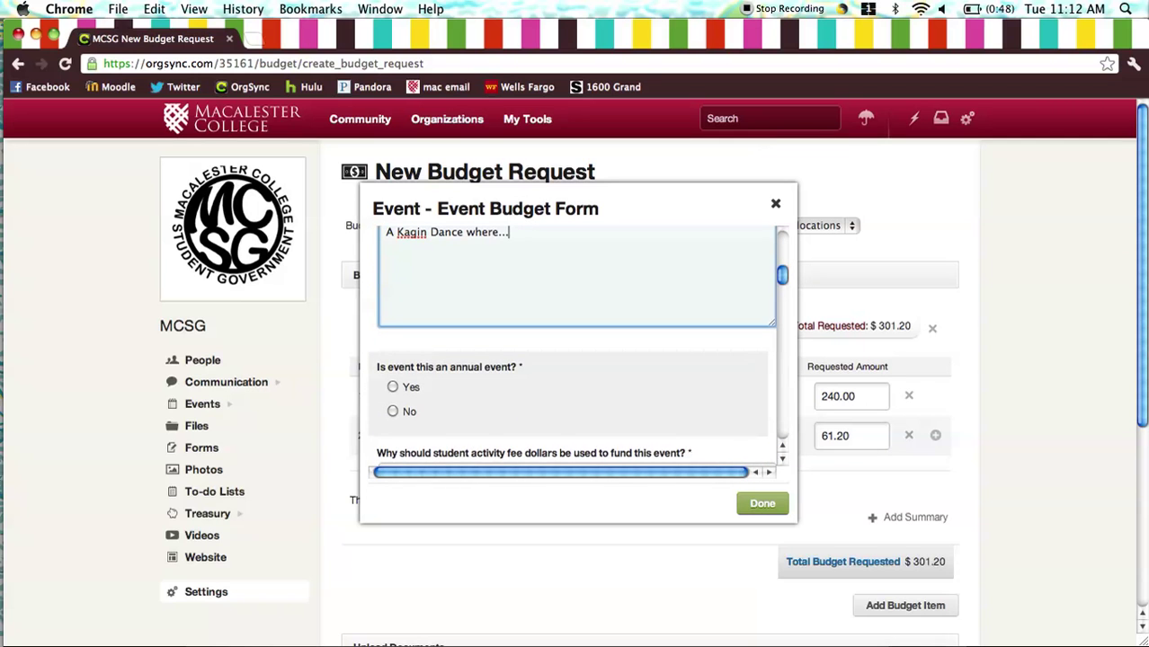
pyautogui.scroll(-2, 575, 378)
pyautogui.click(393, 373)
pyautogui.scroll(-3, 523, 351)
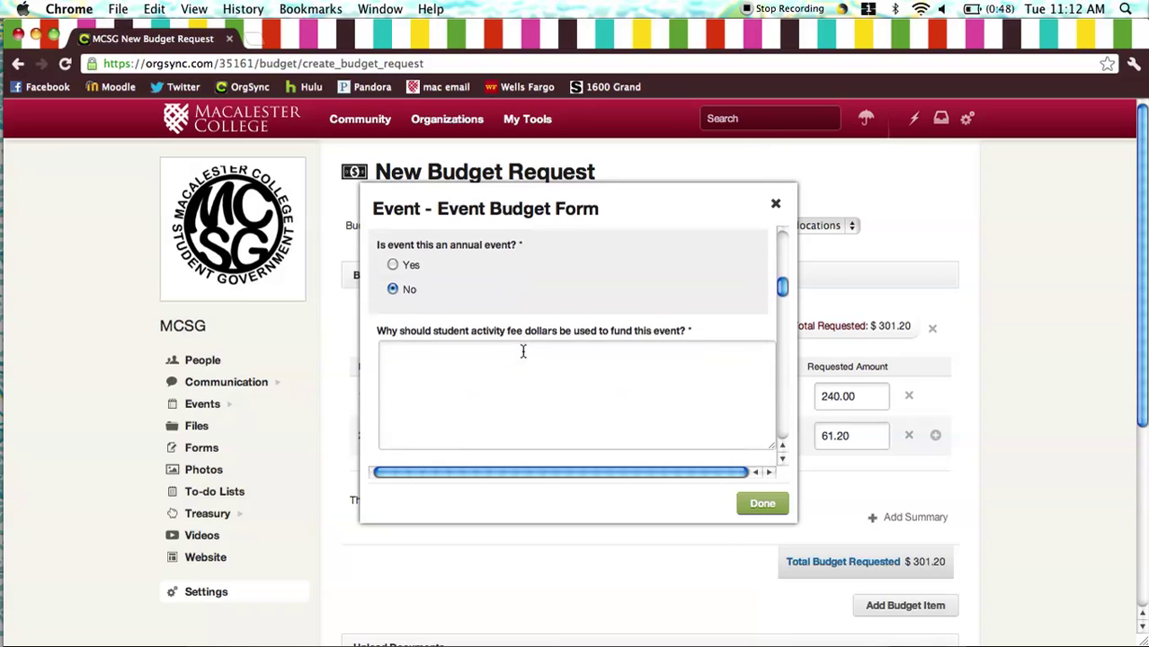
pyautogui.click(523, 351)
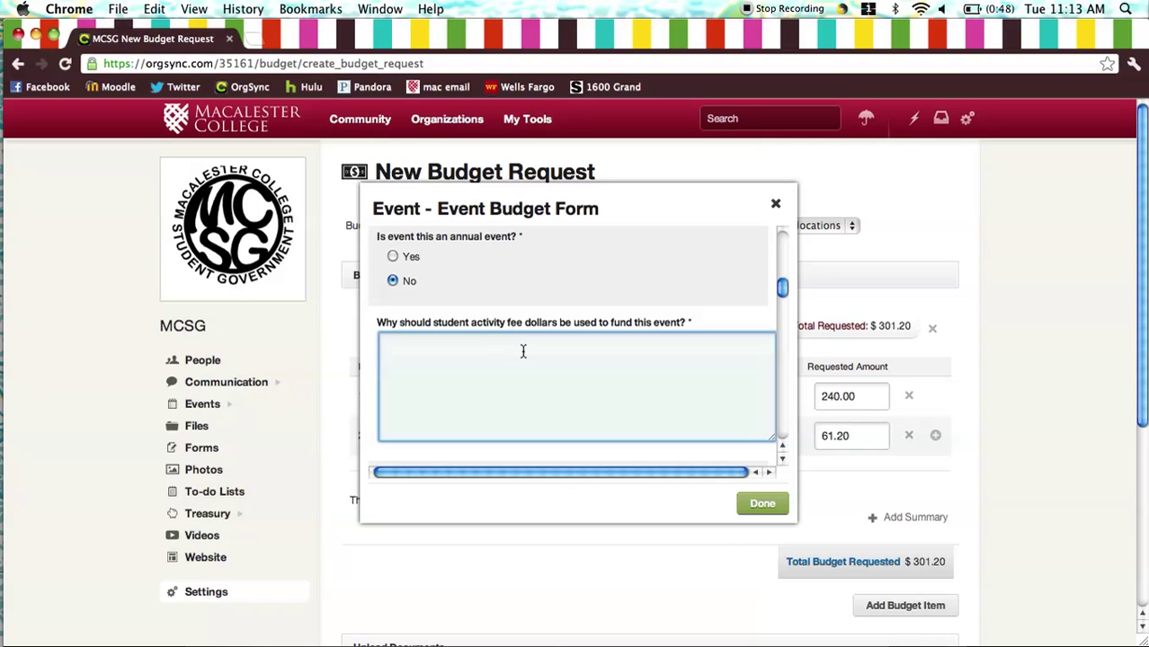
pyautogui.write('Student A')
pyautogui.write('ctivity fee do')
pyautogui.write('llars shoul')
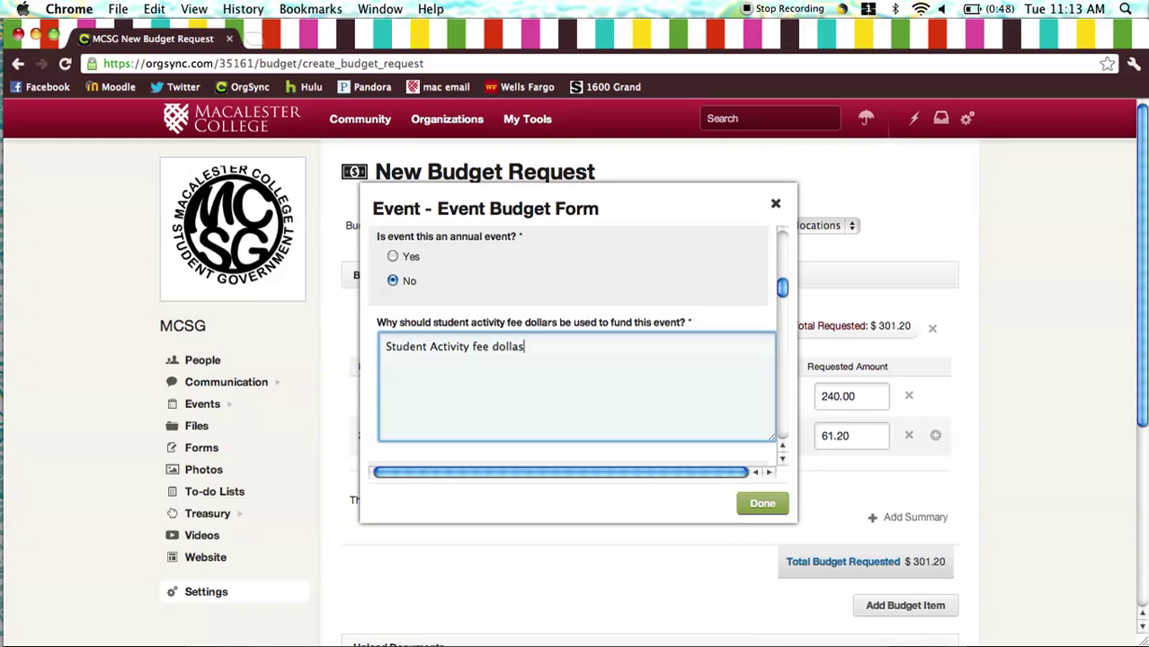
pyautogui.write('d be used because...')
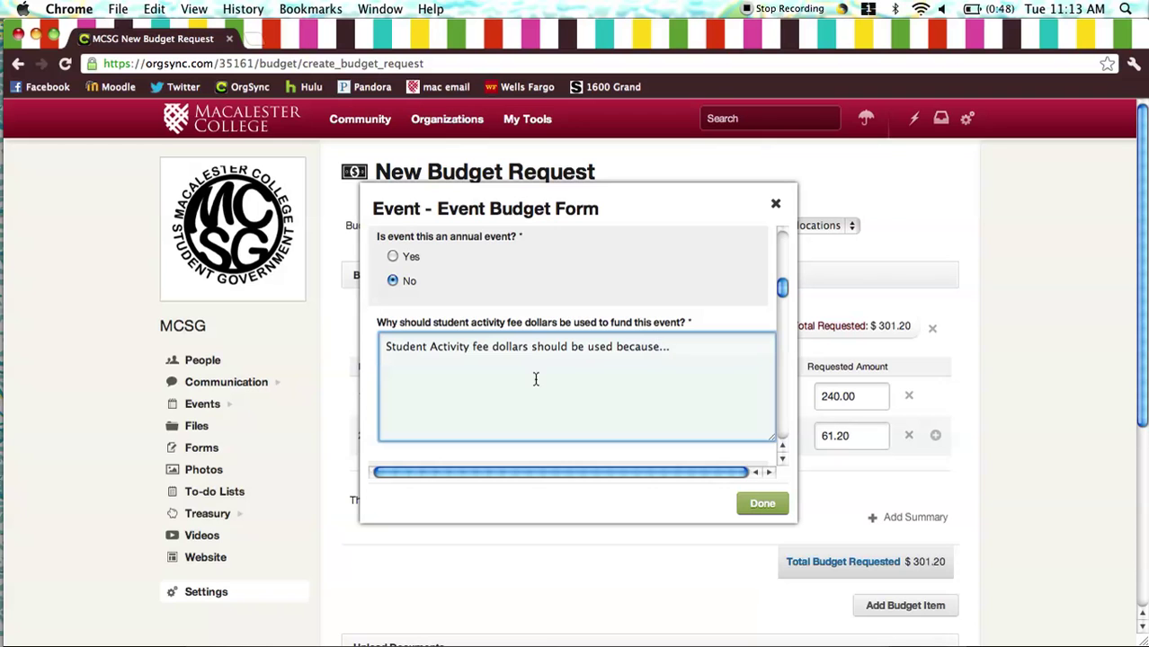
pyautogui.scroll(-2, 535, 380)
pyautogui.scroll(-4, 535, 381)
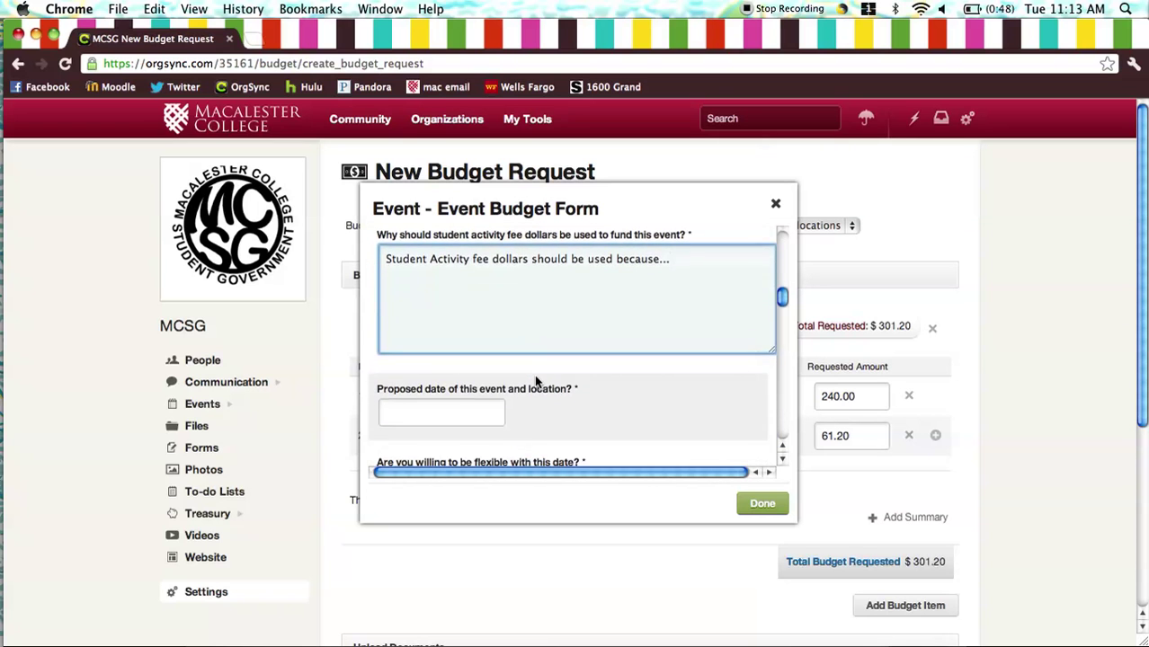
# - Enter the proposed date and location 'November 2nd (Friday) in Kagin'
pyautogui.scroll(-3, 534, 376)
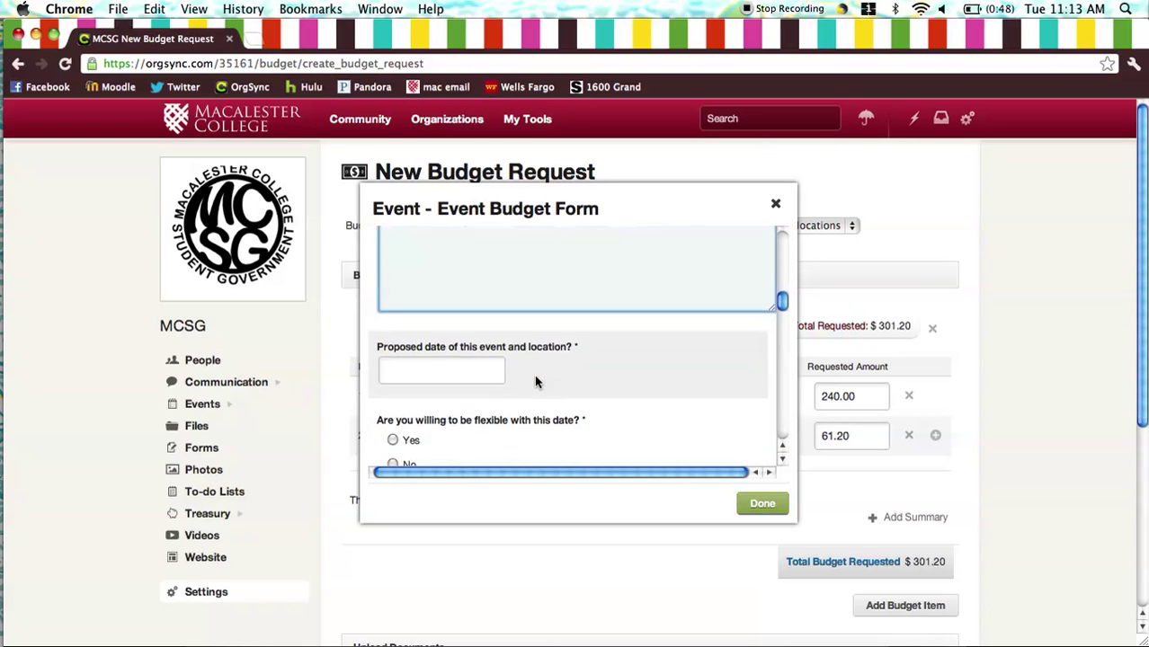
pyautogui.click(490, 351)
pyautogui.write('Nov')
pyautogui.press('BackSpace')
pyautogui.press('BackSpace')
pyautogui.write('ovember 2nd (Friday)')
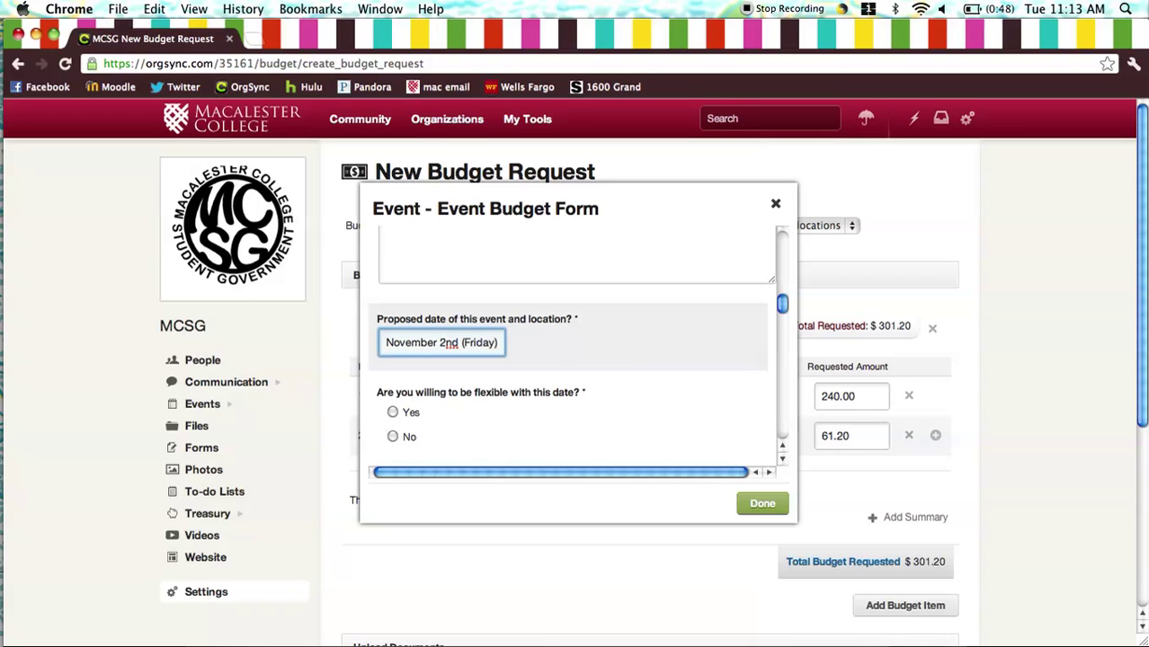
pyautogui.write(' in Kagin')
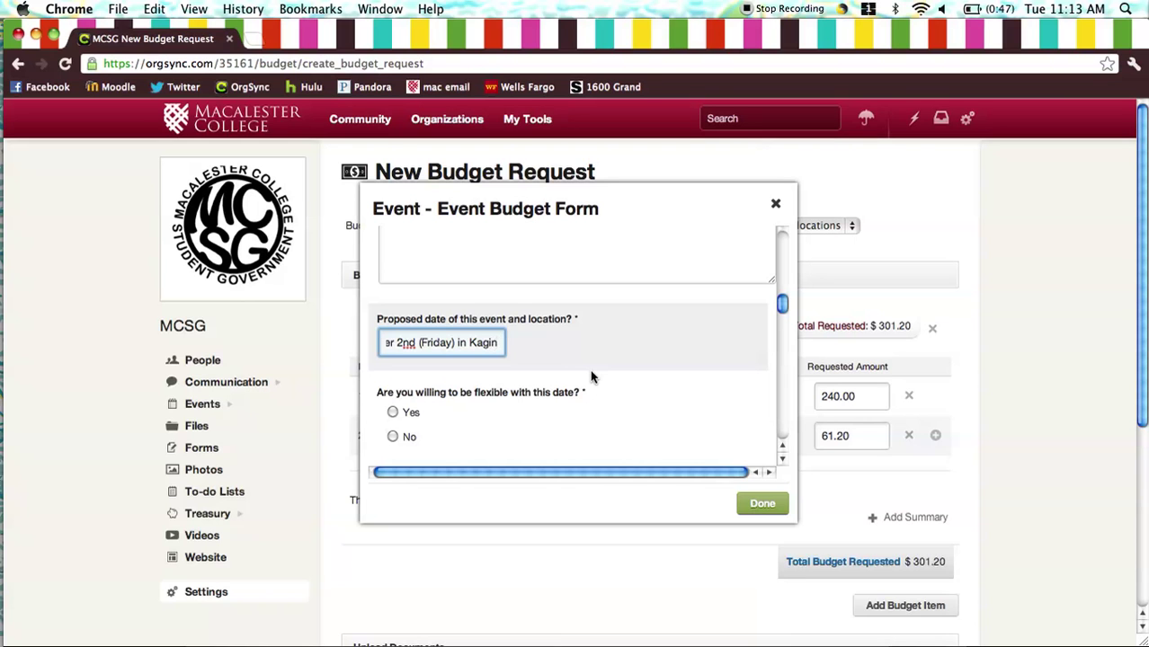
# - Answer Yes to date flexibility, Yes to open to all Macalester students, No to a fee
pyautogui.scroll(-3, 590, 376)
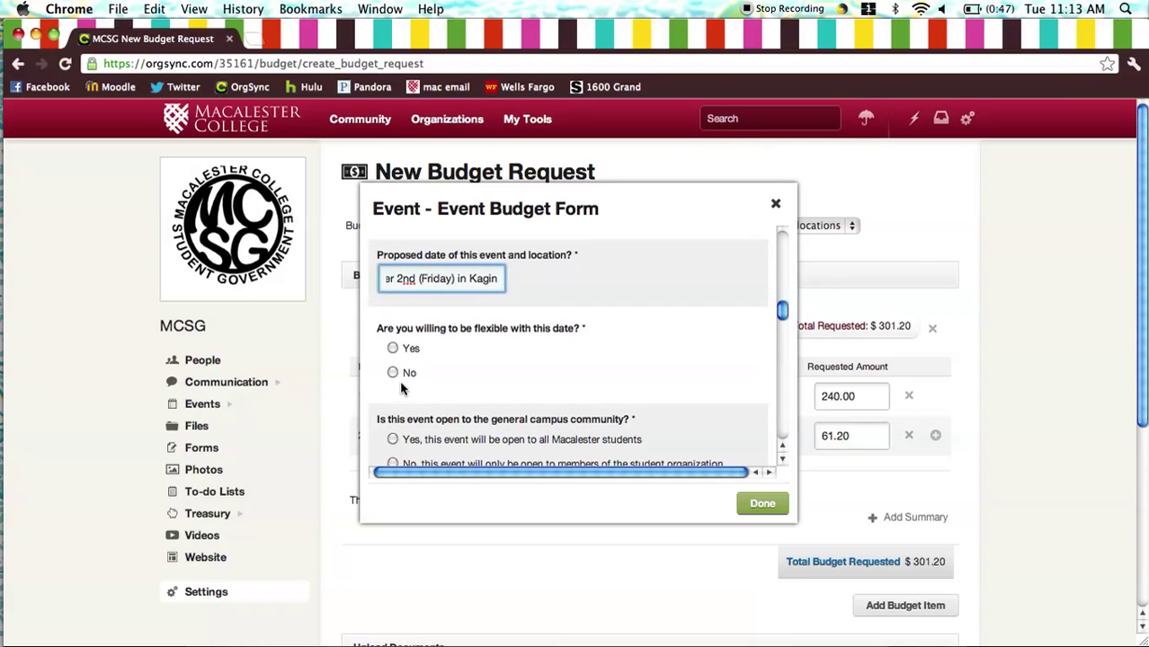
pyautogui.click(393, 347)
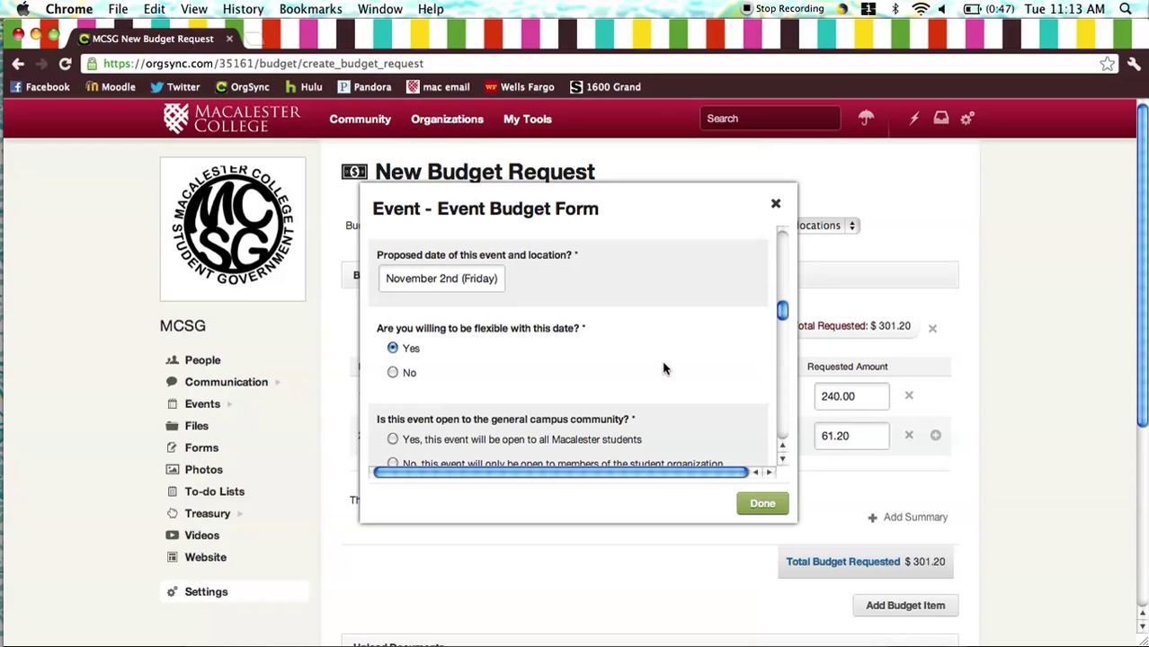
pyautogui.scroll(-4, 663, 368)
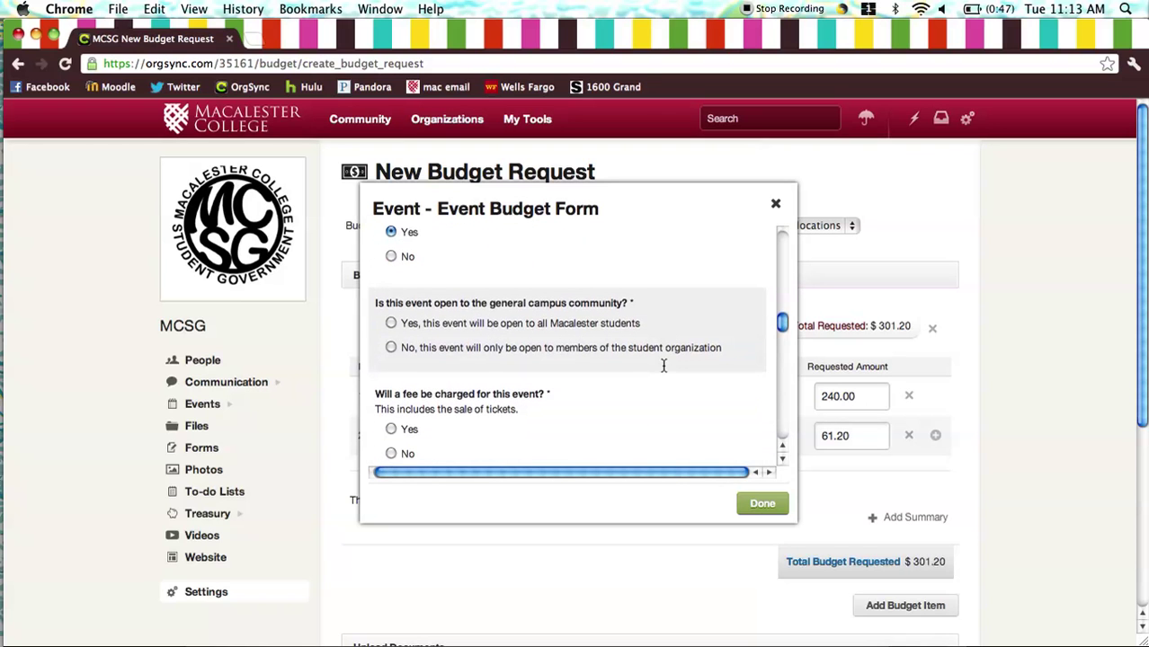
pyautogui.click(391, 312)
pyautogui.scroll(-3, 629, 360)
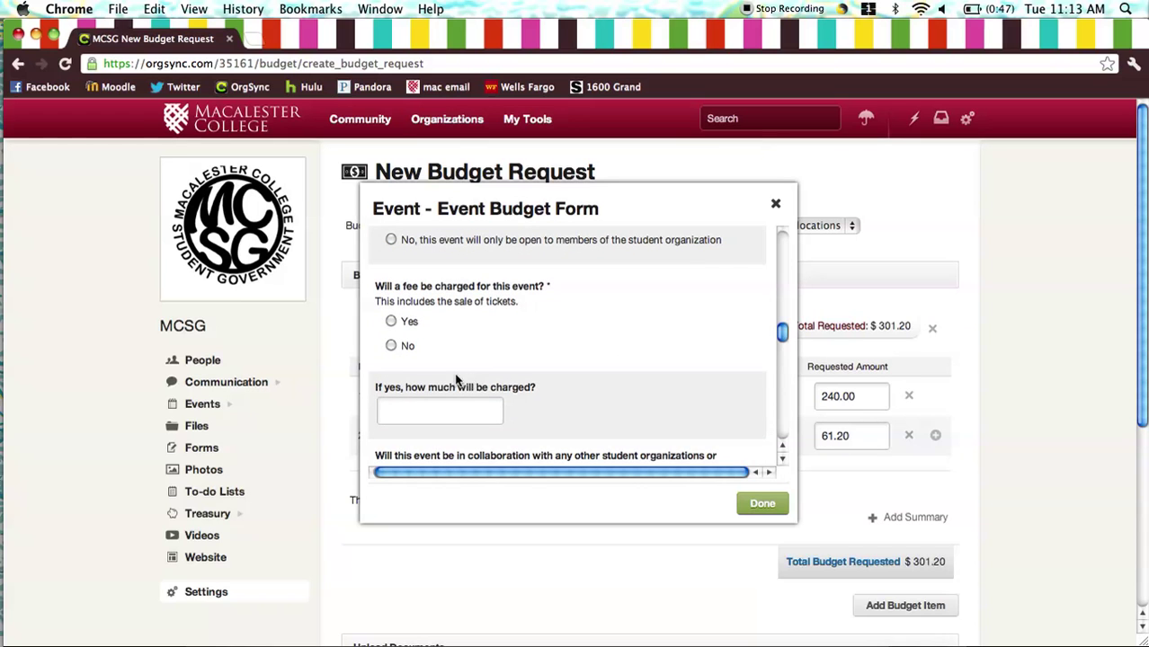
pyautogui.click(391, 346)
pyautogui.scroll(-5, 587, 358)
pyautogui.click(588, 358)
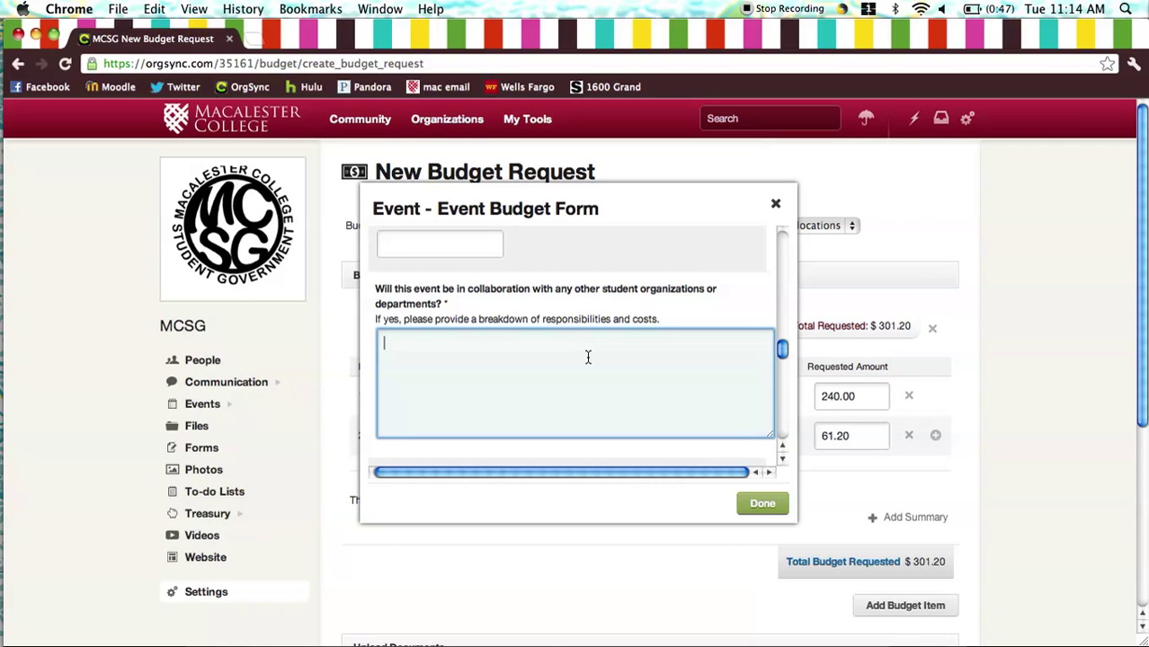
# - Answer No to collaboration and list advertising as 'Table tents, sandwich boards and chalking'
pyautogui.write('No')
pyautogui.press('Tab')
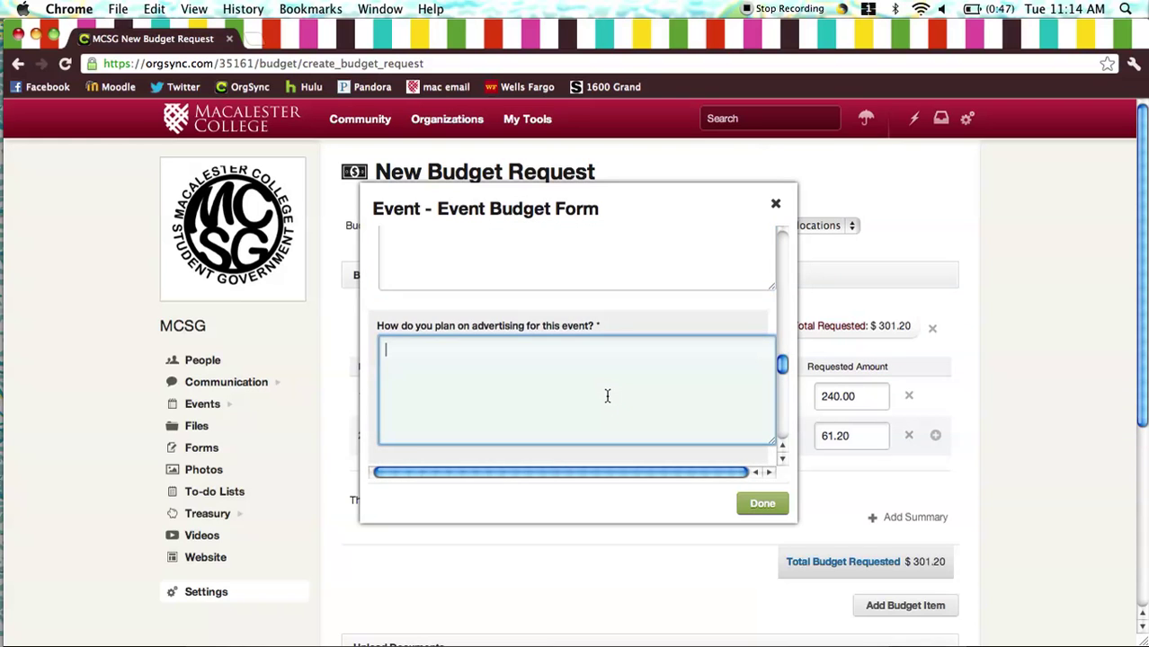
pyautogui.write('Table tents, sandwich boards and chalking')
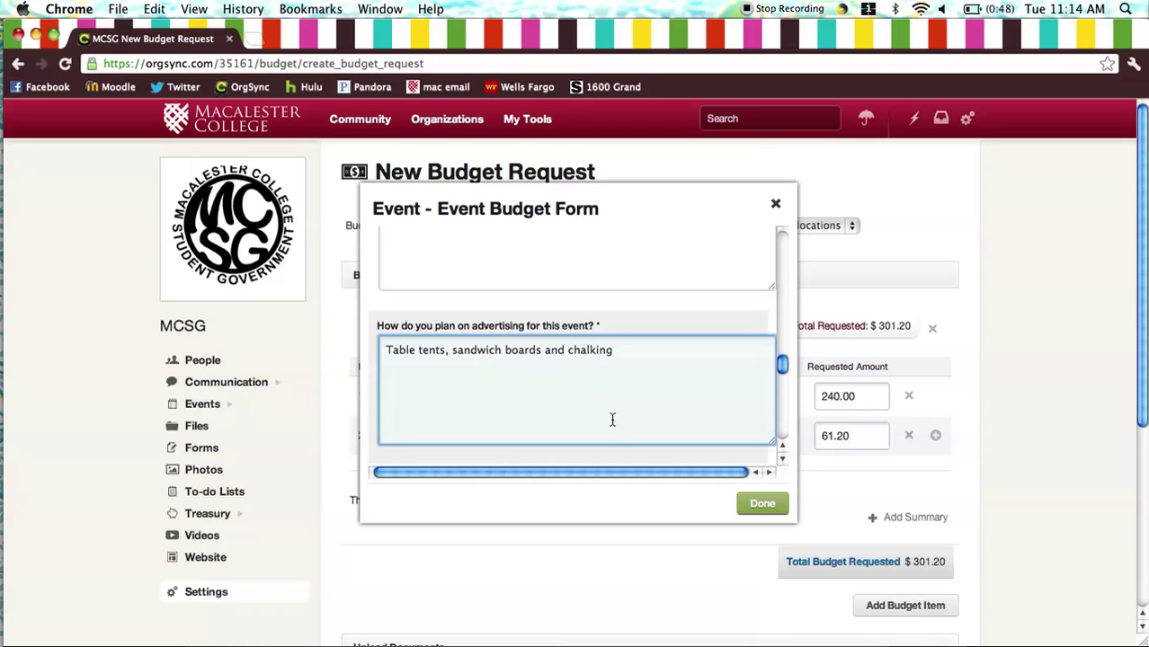
# - Set the expected number of attendees to 150
pyautogui.scroll(-3, 615, 426)
pyautogui.scroll(-1, 616, 432)
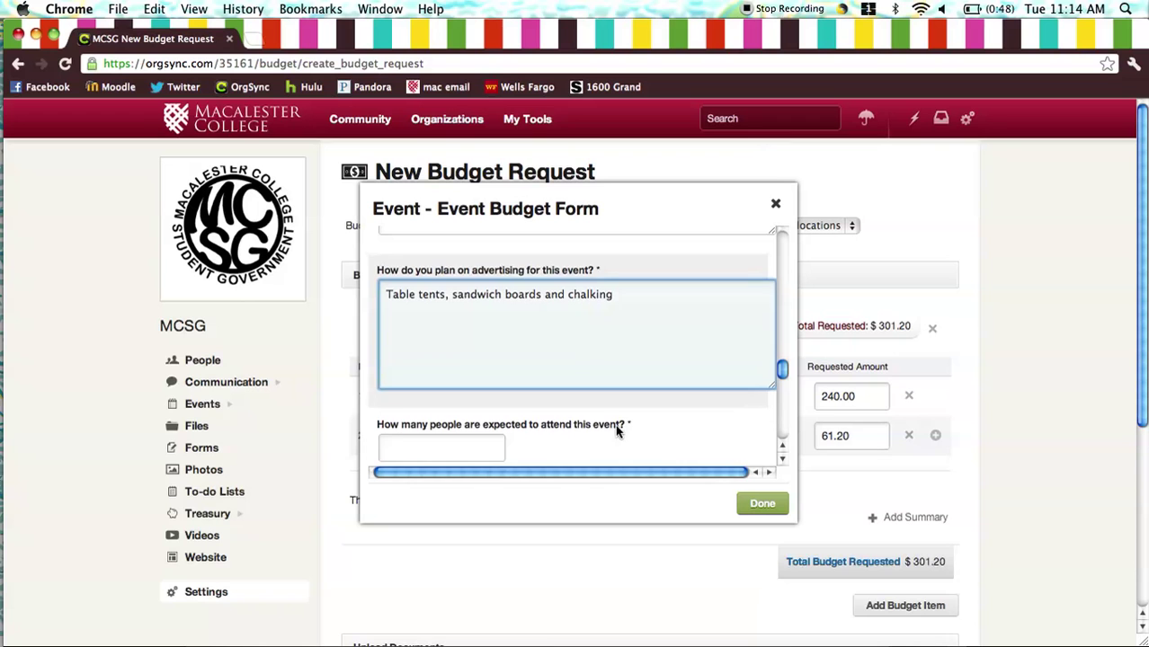
pyautogui.scroll(-3, 614, 424)
pyautogui.scroll(-2, 615, 425)
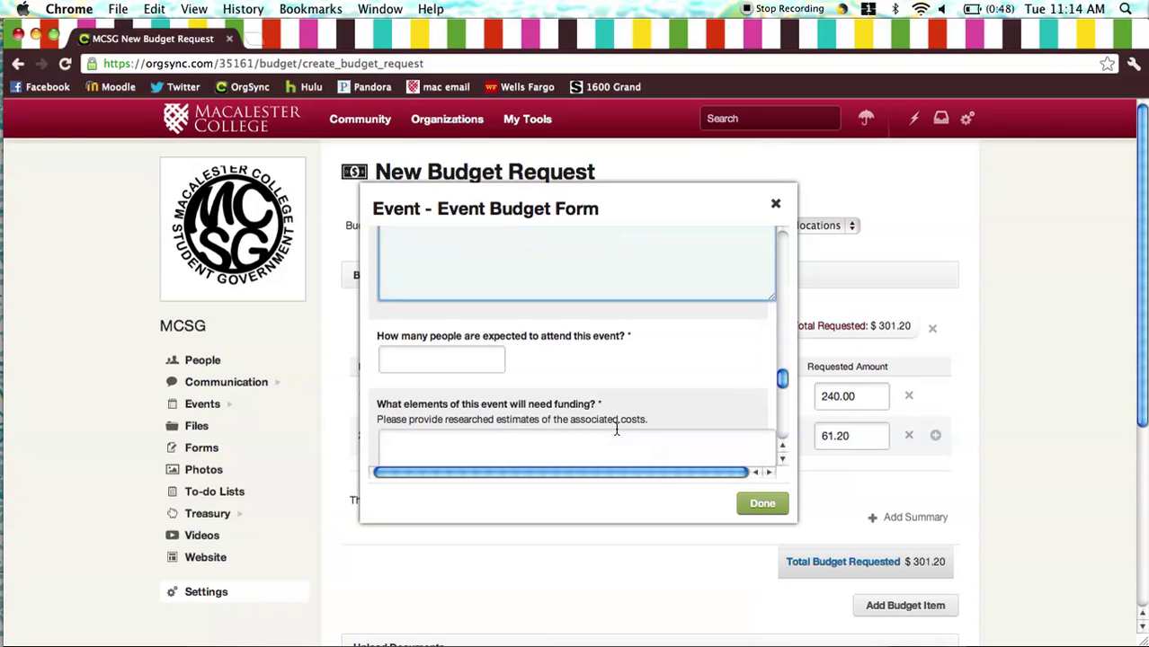
pyautogui.click(470, 360)
pyautogui.write('150')
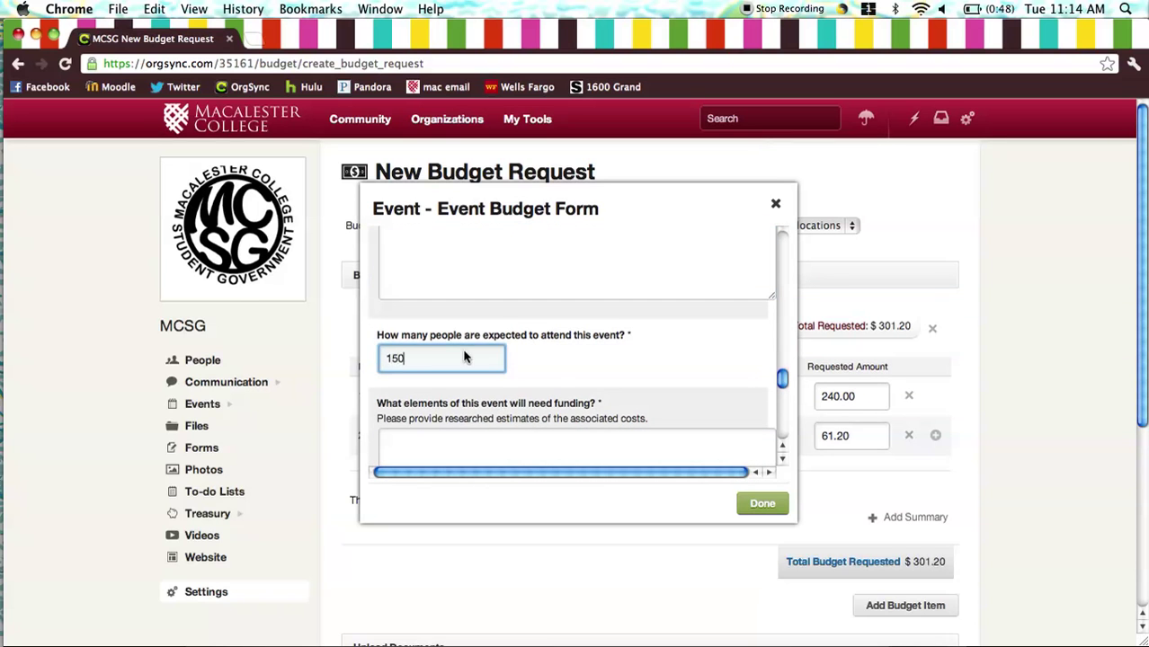
pyautogui.click(556, 363)
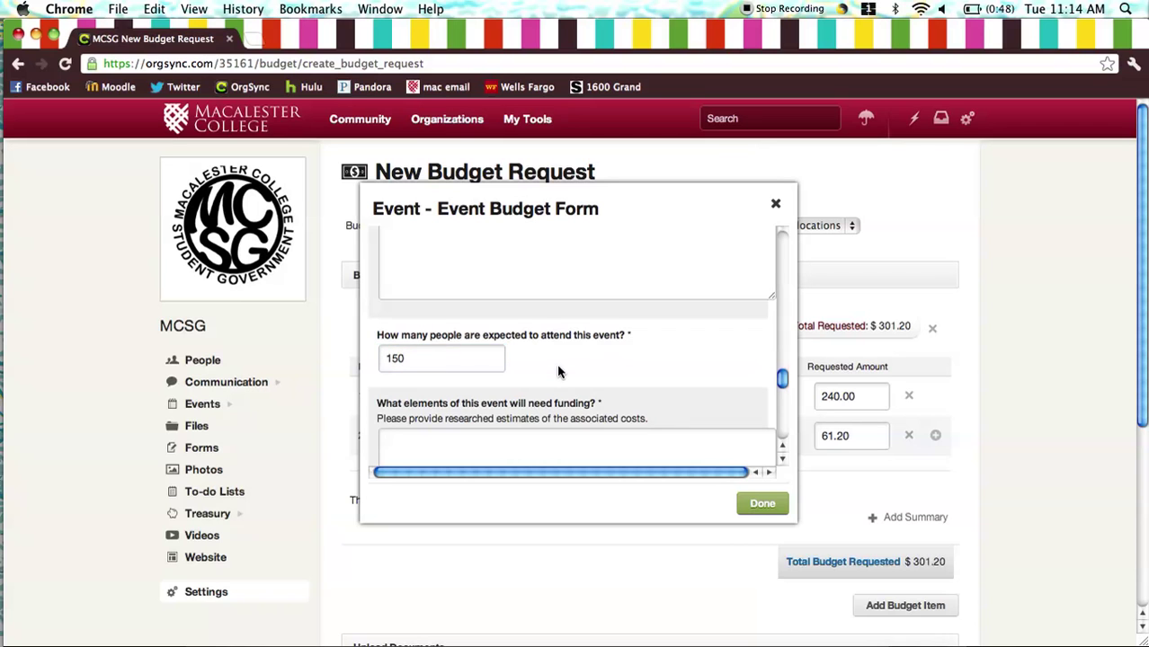
pyautogui.scroll(-2, 556, 364)
pyautogui.scroll(-3, 558, 369)
pyautogui.click(558, 369)
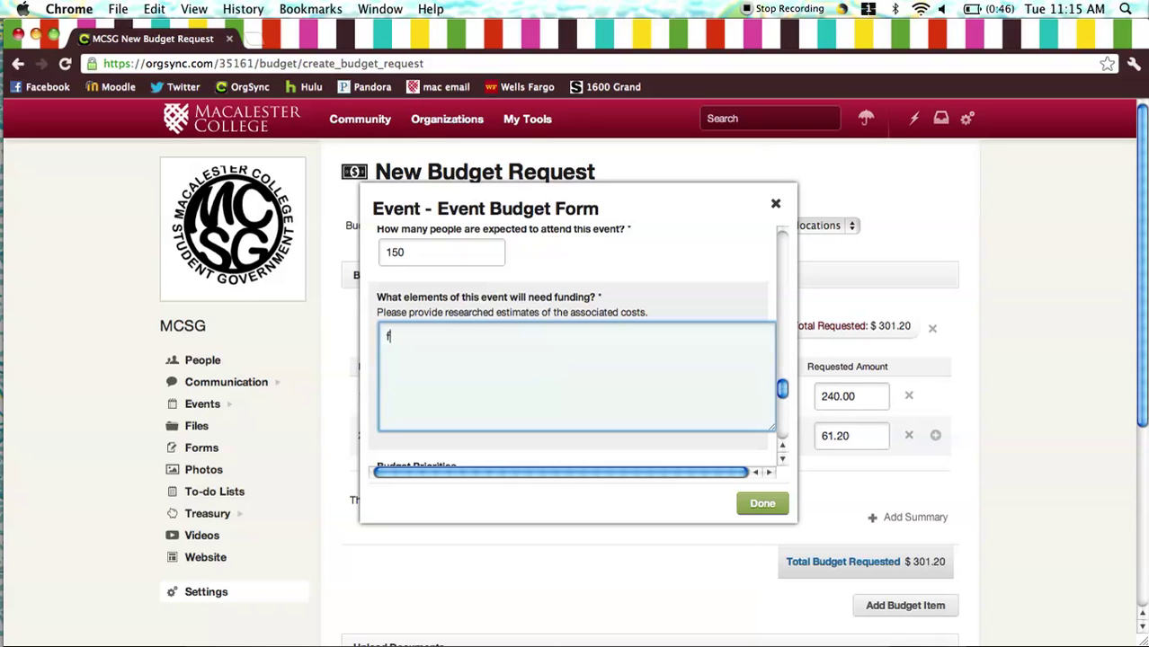
# - List funding elements: Security, 2 Officers for 4 Hours = $240.00; Streamers at $2.04 each = 61.20
pyautogui.press('BackSpace')
pyautogui.write('Security:')
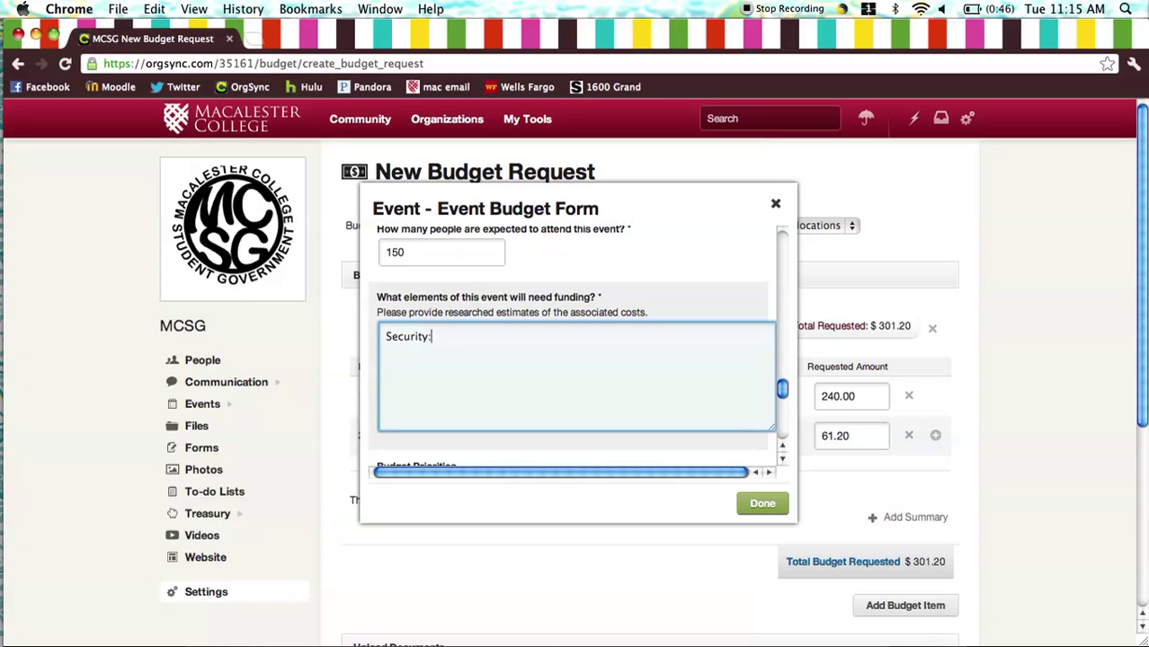
pyautogui.write(' 2 Off')
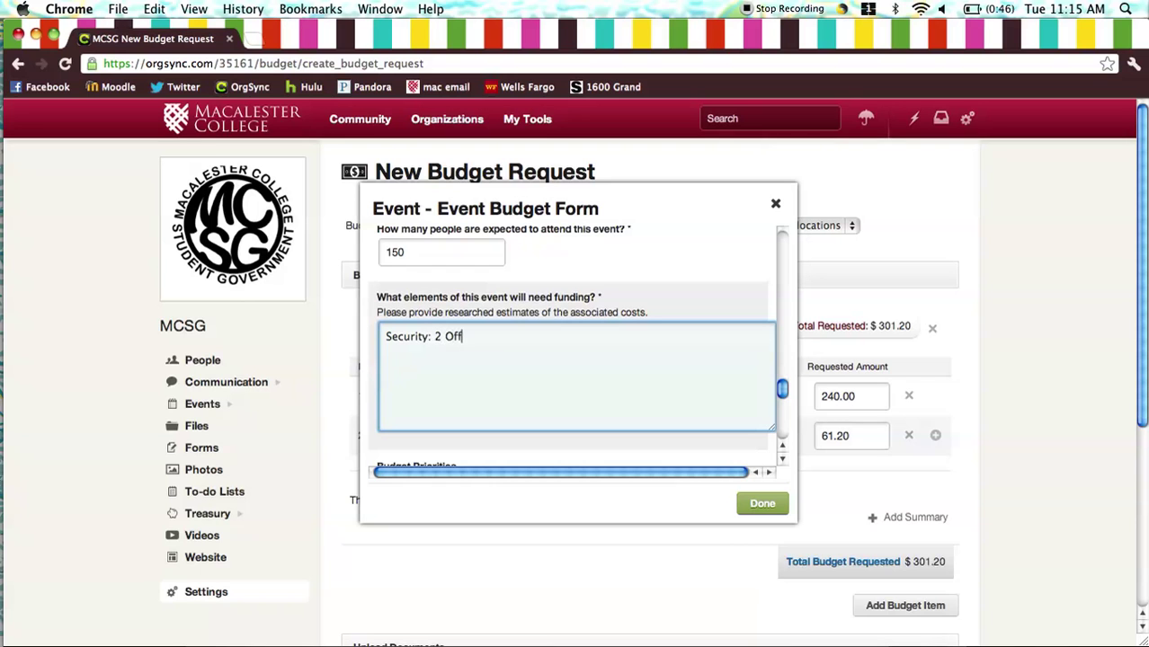
pyautogui.write('icers for 4 Hours = $240.00')
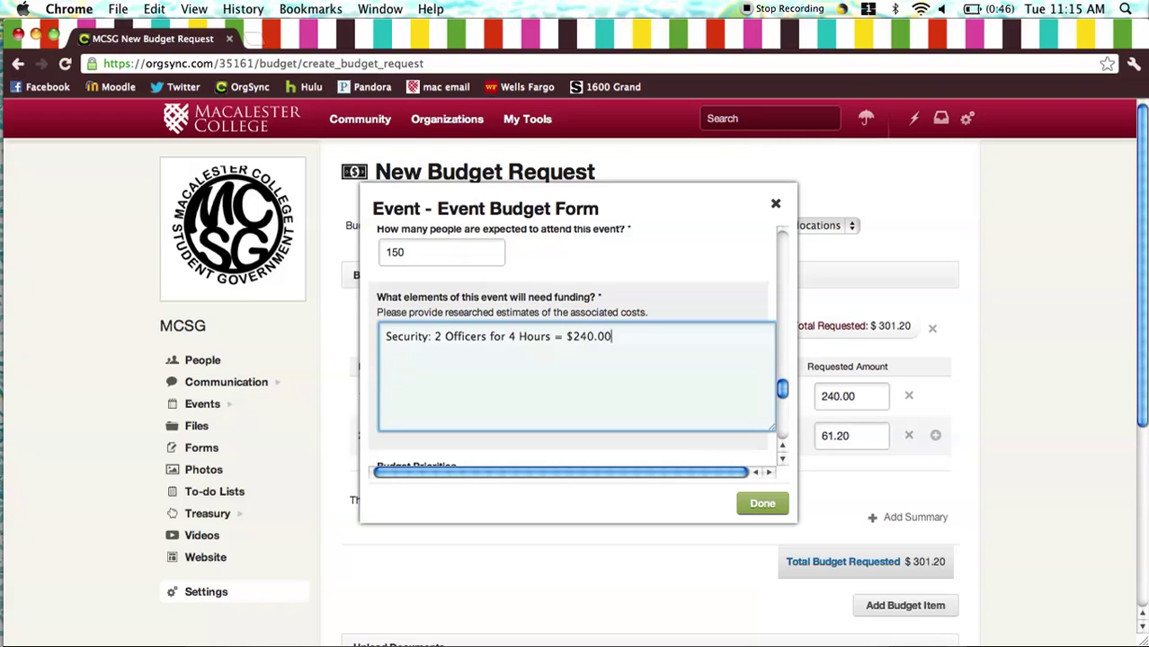
pyautogui.press('Return')
pyautogui.write('Streamers: 10 White, ')
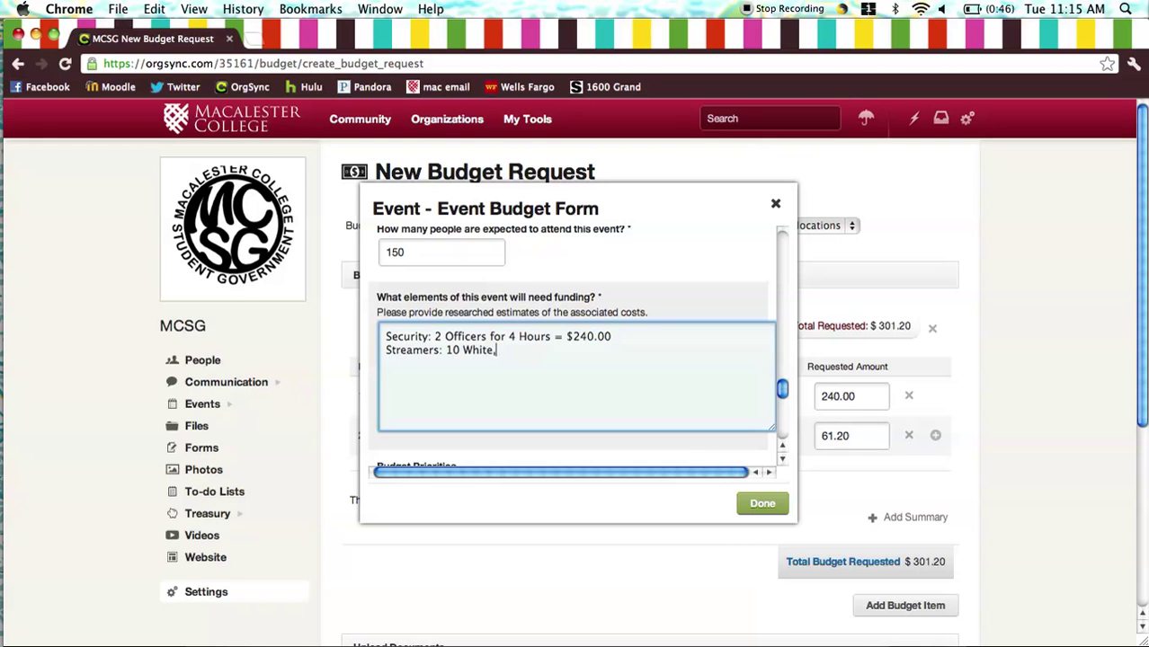
pyautogui.write('10 Blue, 10 Red at 2.04')
pyautogui.click(603, 349)
pyautogui.write('$')
pyautogui.press('Right')
pyautogui.write('each ')
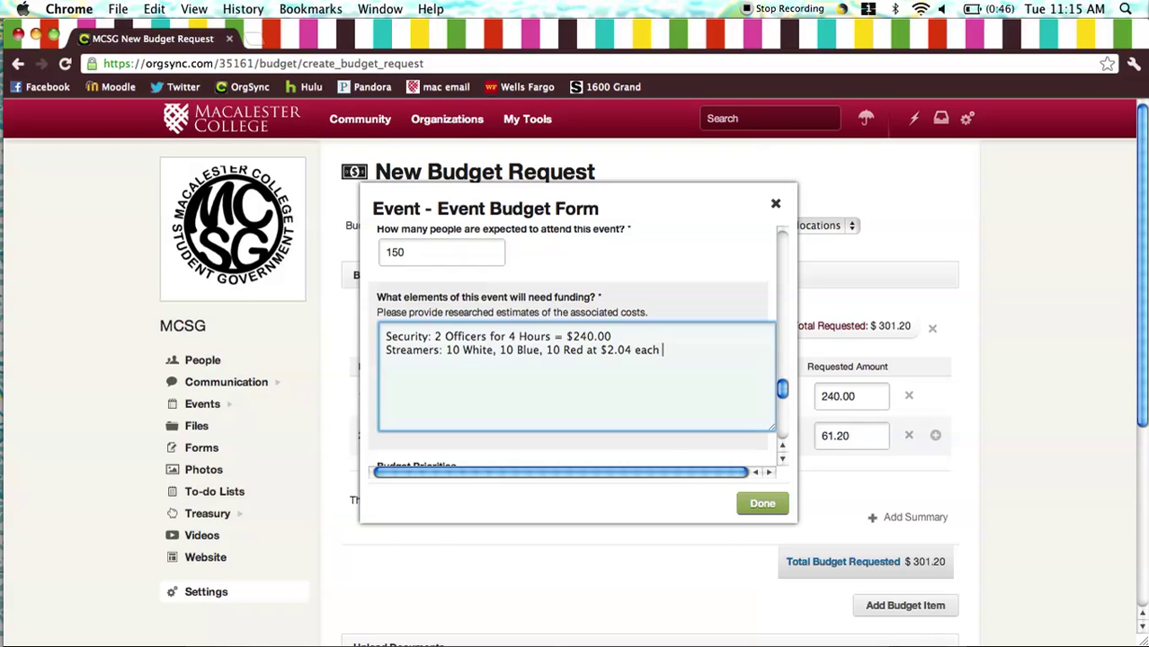
pyautogui.write('= 61.20')
# - Enter Budget Priorities as '1. Security' and '2. Streamers'
pyautogui.scroll(-3, 558, 405)
pyautogui.scroll(-3, 558, 405)
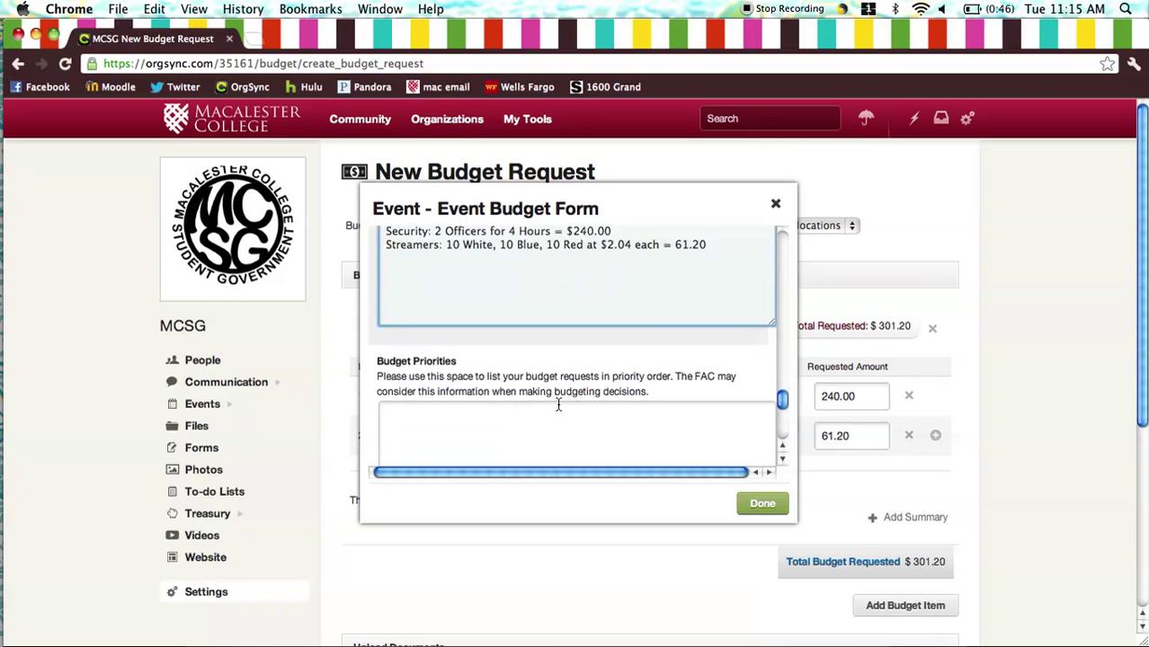
pyautogui.click(559, 404)
pyautogui.scroll(-2, 558, 405)
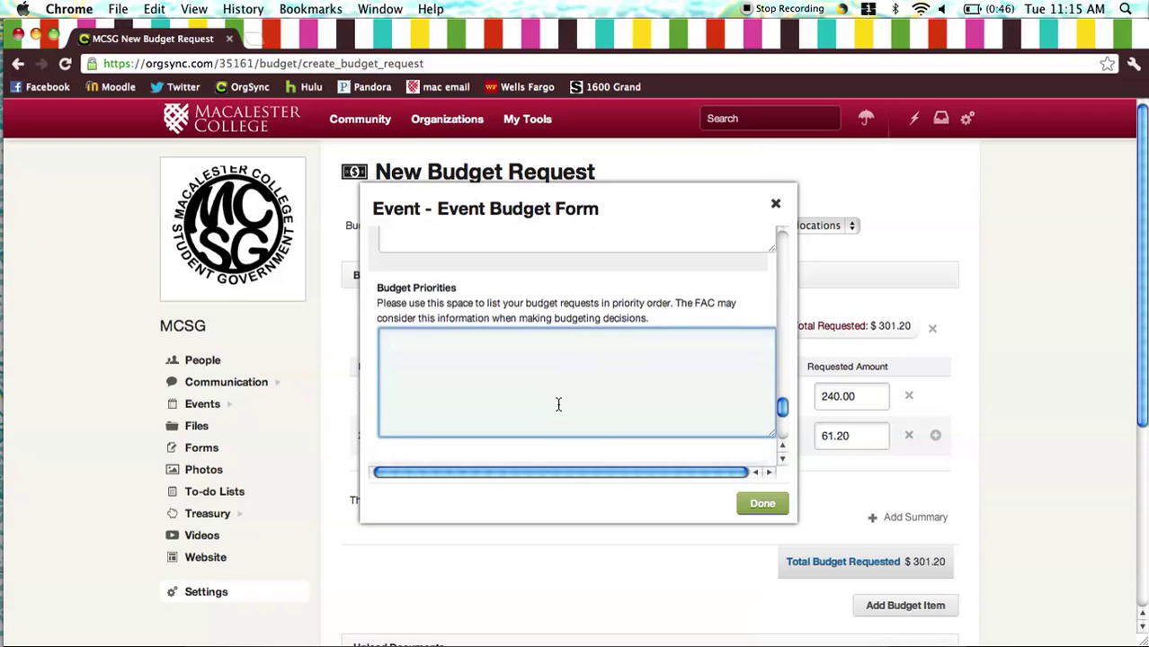
pyautogui.write('1. S')
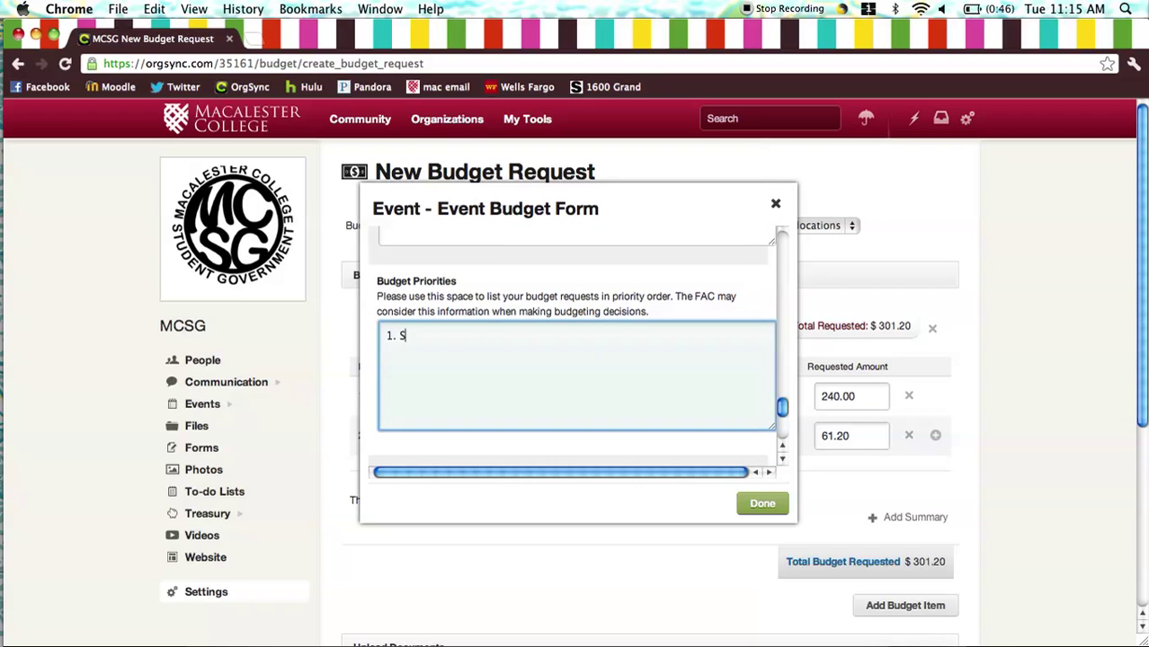
pyautogui.write('ecurity')
pyautogui.press('Return')
pyautogui.write('2. ')
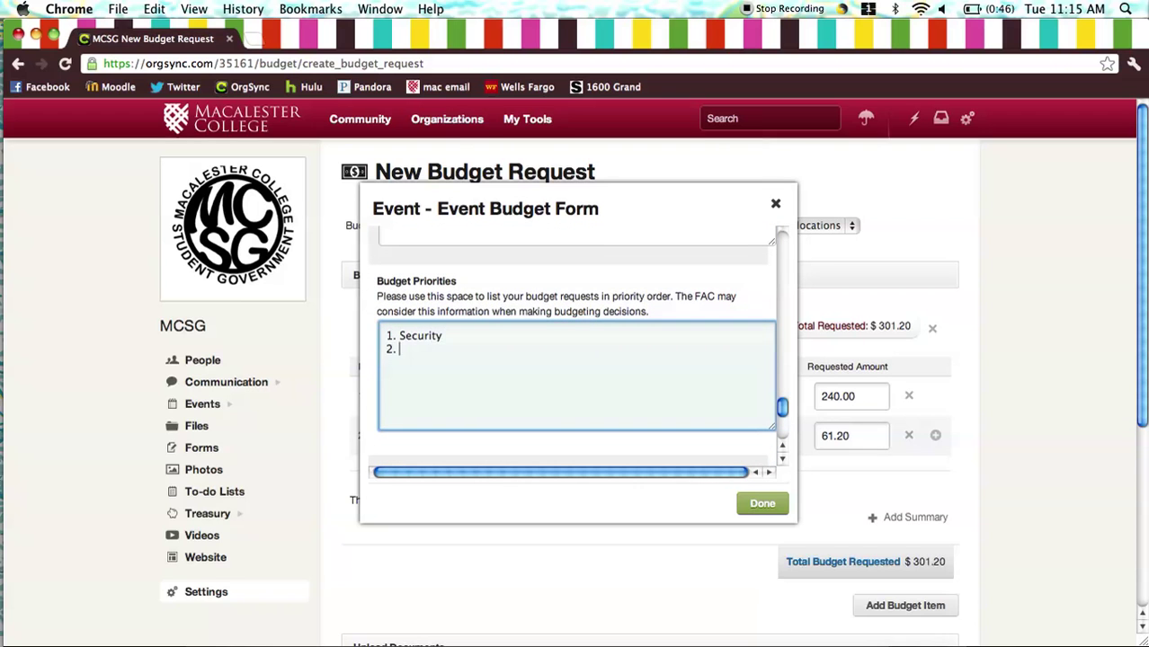
pyautogui.write('Streamers')
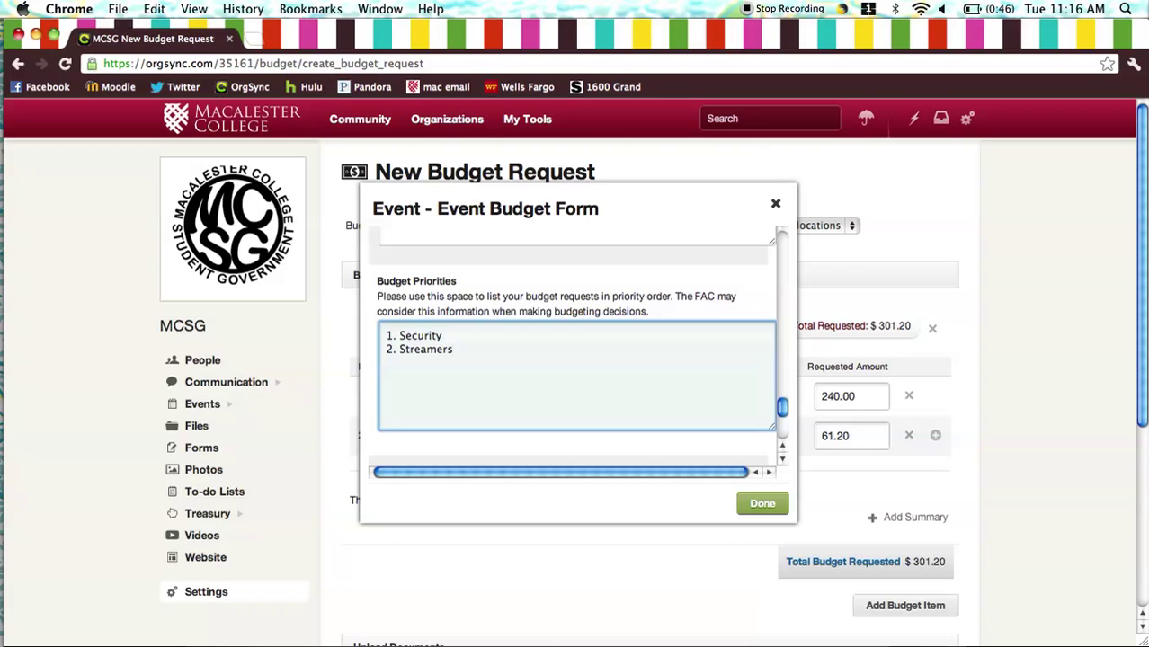
# - Answer No to the Travel Grant question and close the form with Done
pyautogui.scroll(-3, 575, 350)
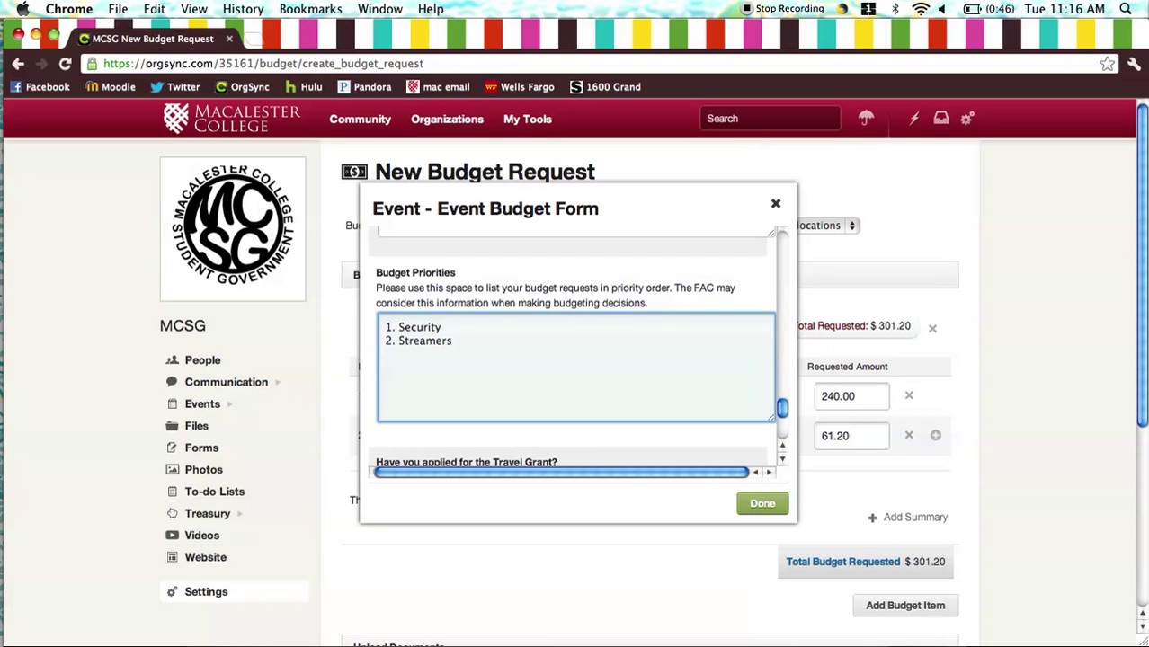
pyautogui.scroll(-3, 576, 351)
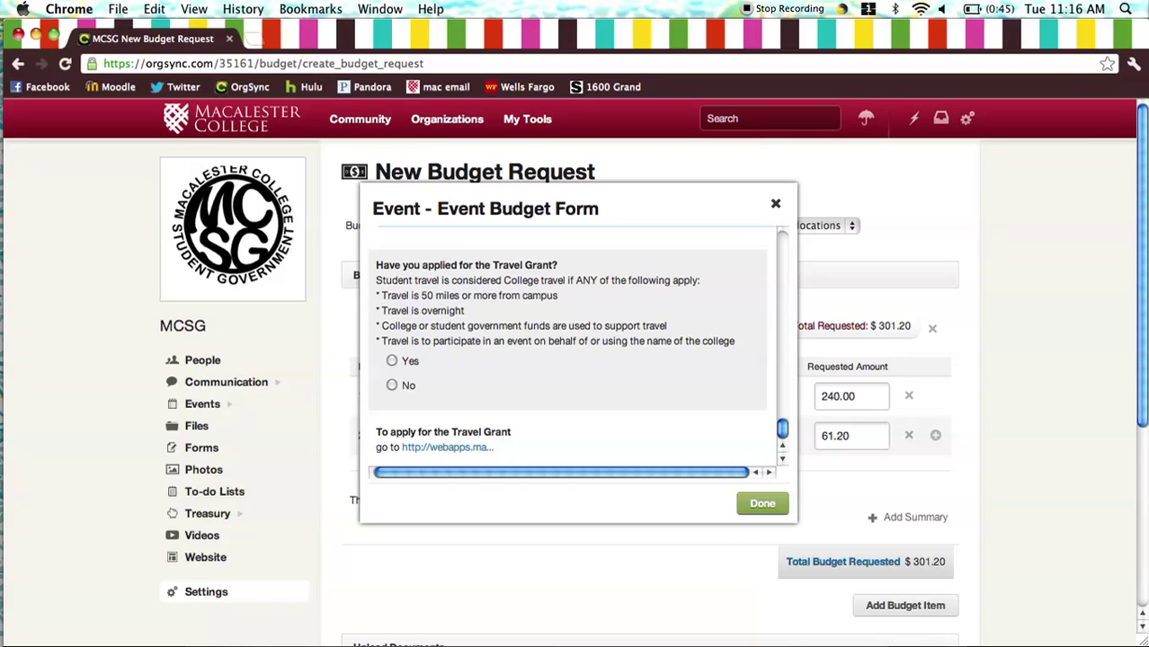
pyautogui.scroll(-2, 557, 398)
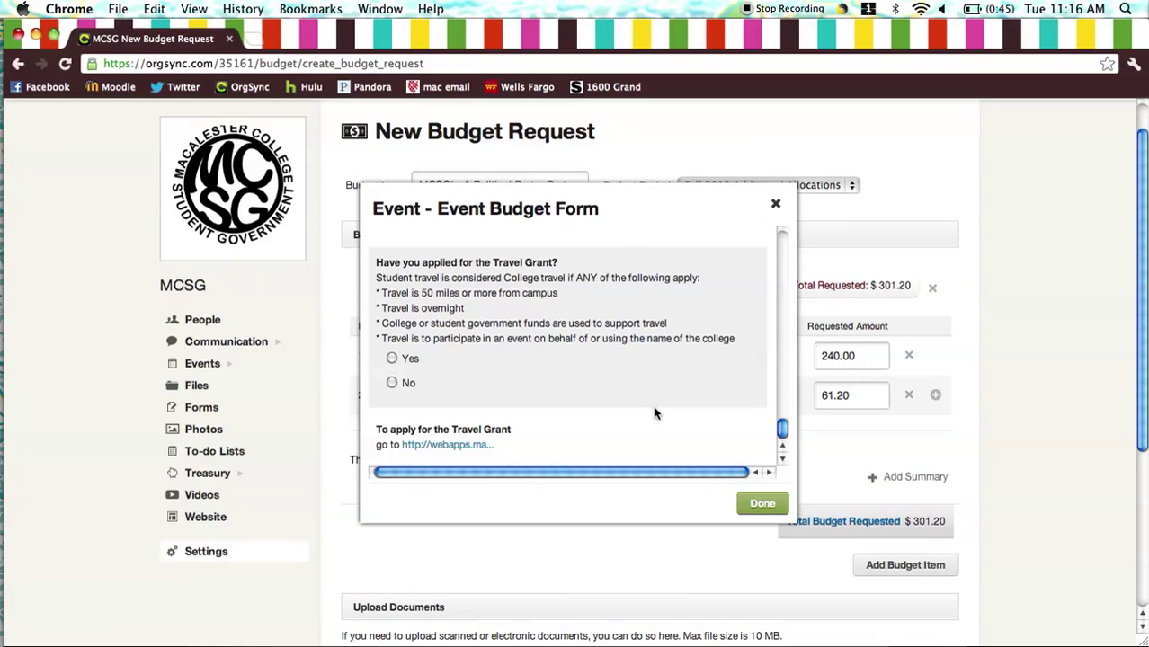
pyautogui.click(392, 384)
pyautogui.click(763, 504)
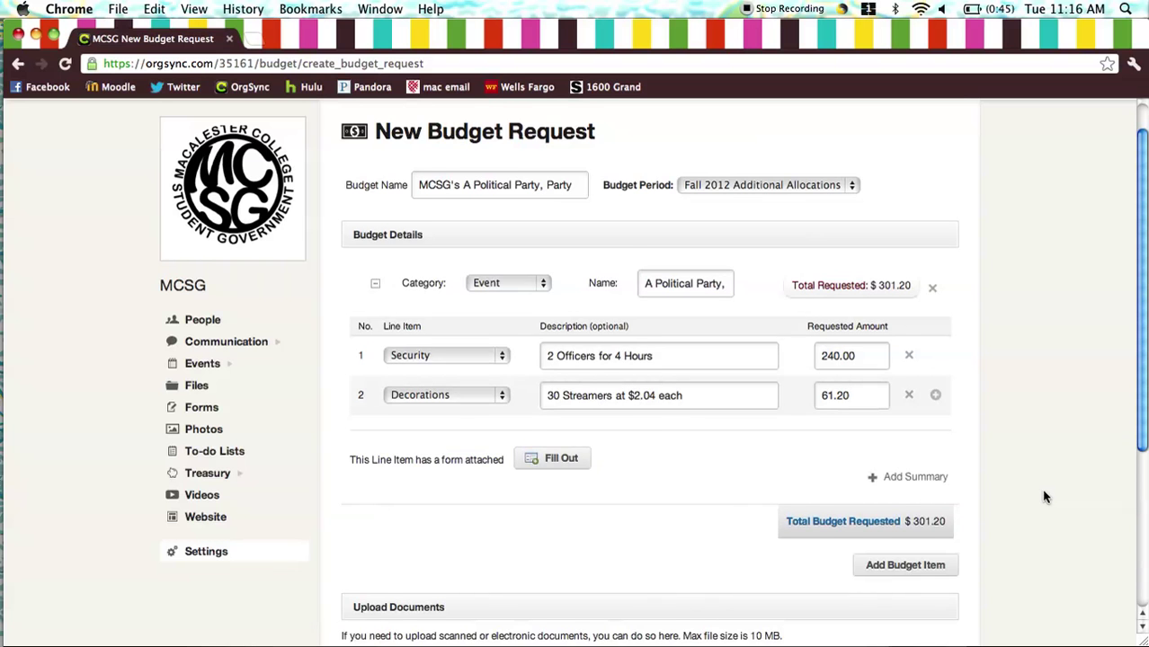
# - Submit the $301.20 security and decoration budget request, leaving the additional comment box empty
pyautogui.scroll(-2, 1043, 497)
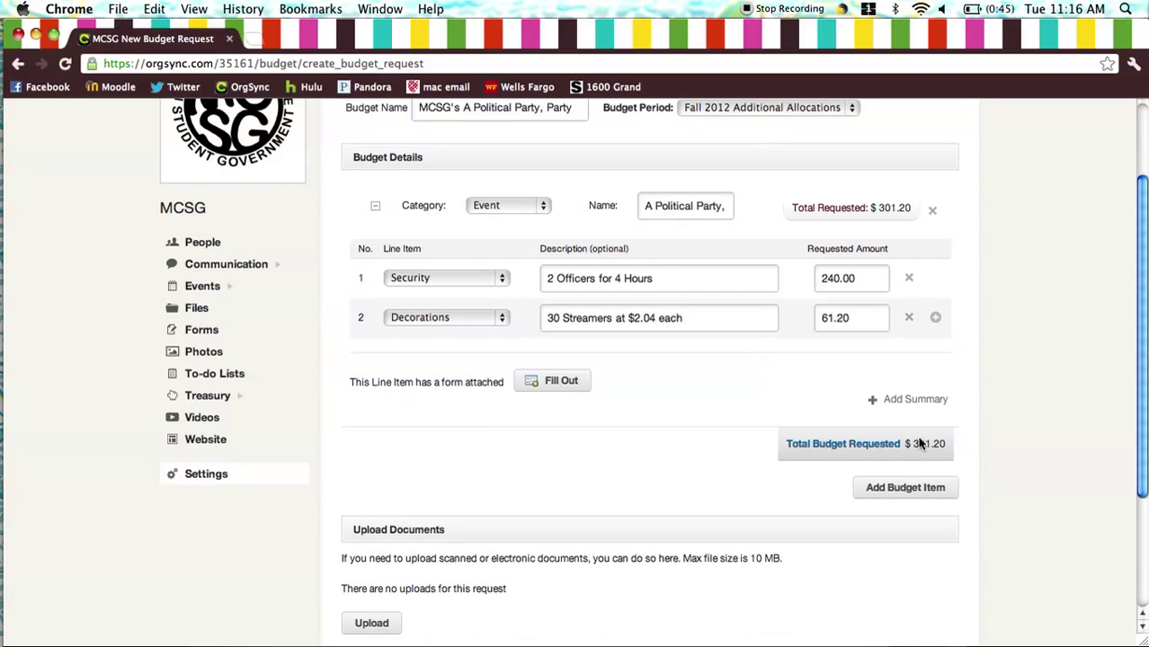
pyautogui.scroll(-5, 966, 452)
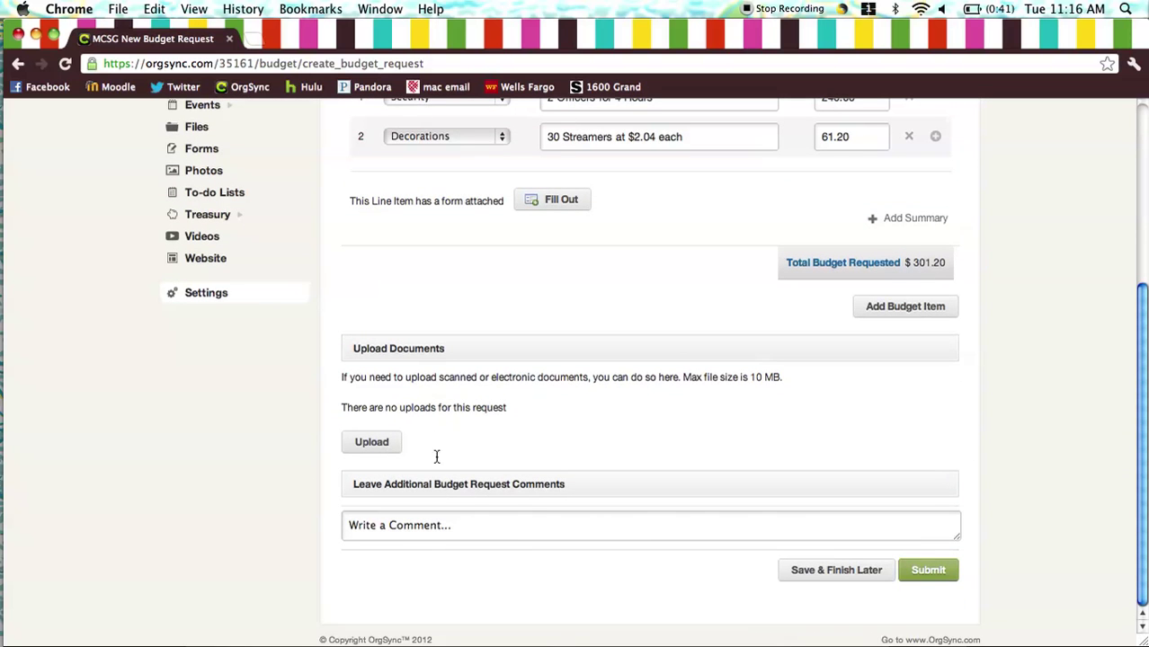
pyautogui.click(489, 525)
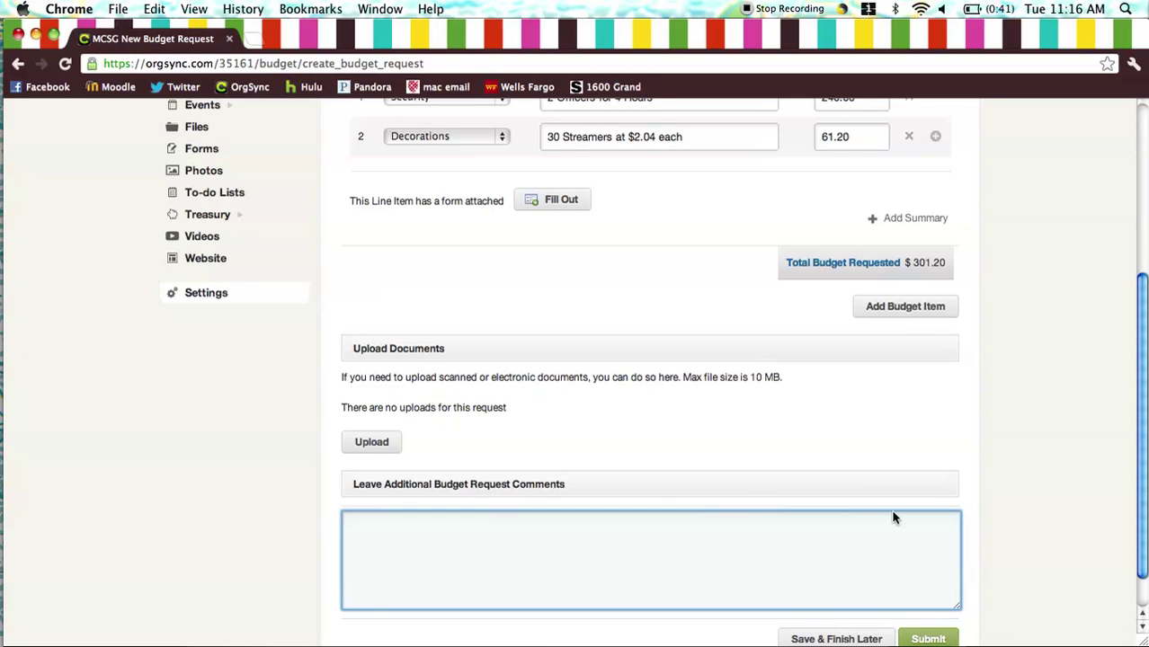
pyautogui.scroll(-2, 1039, 534)
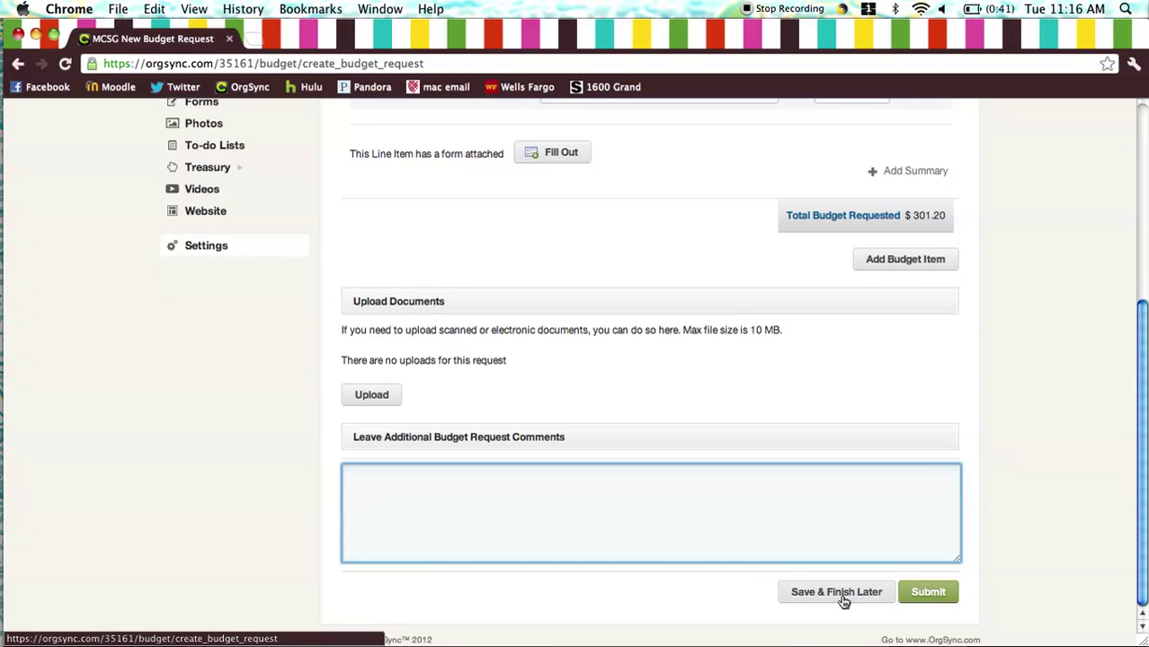
pyautogui.click(931, 595)
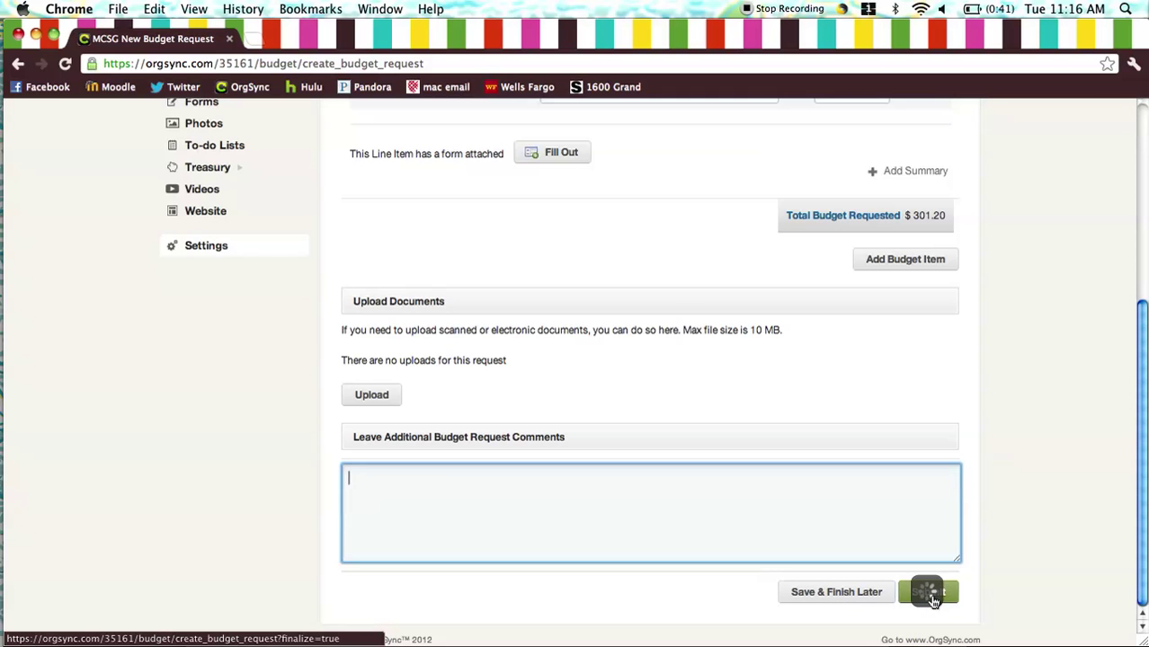